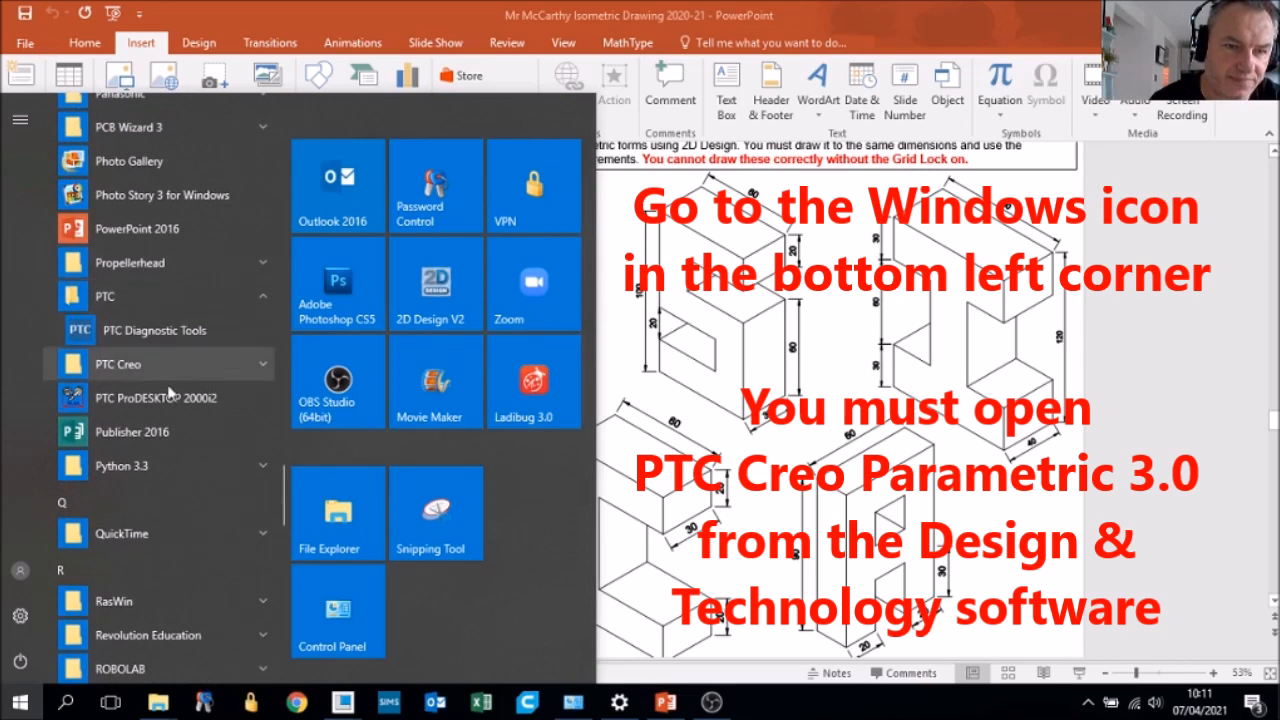
# - Locate the PTC Creo programs and switch to the PTC Creo Parametric window
pyautogui.click(146, 367)
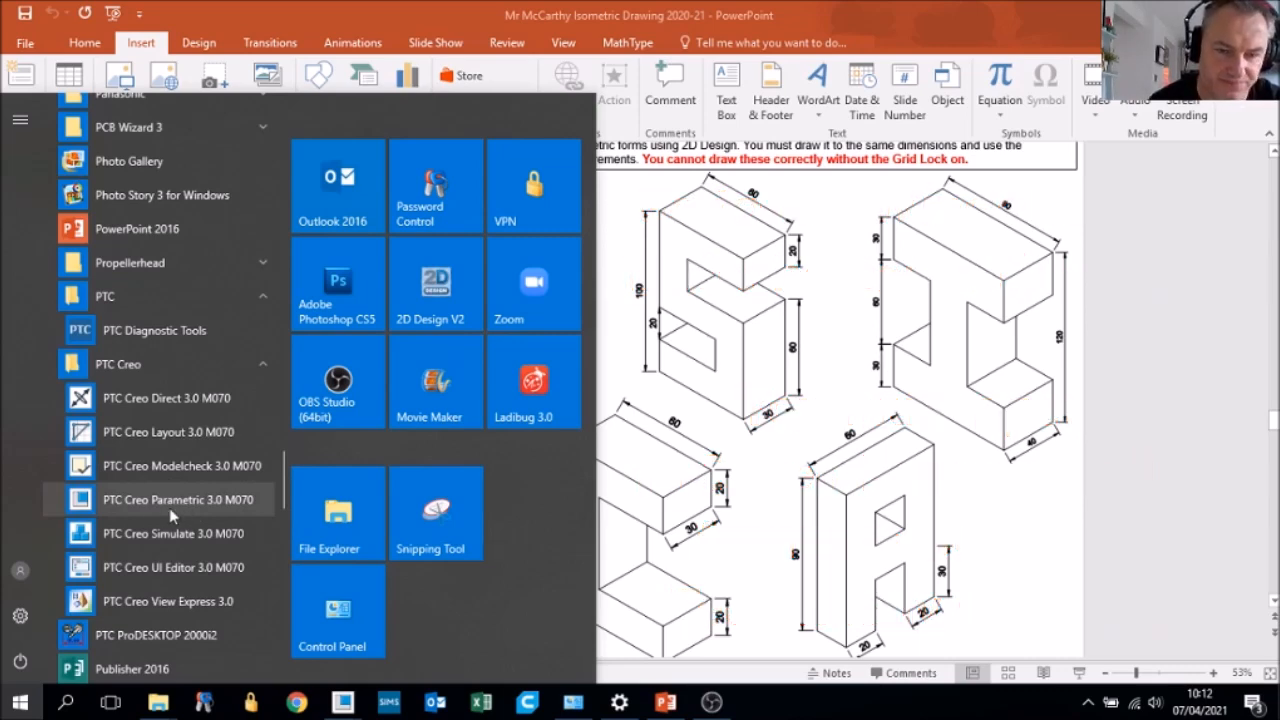
pyautogui.moveTo(345, 705)
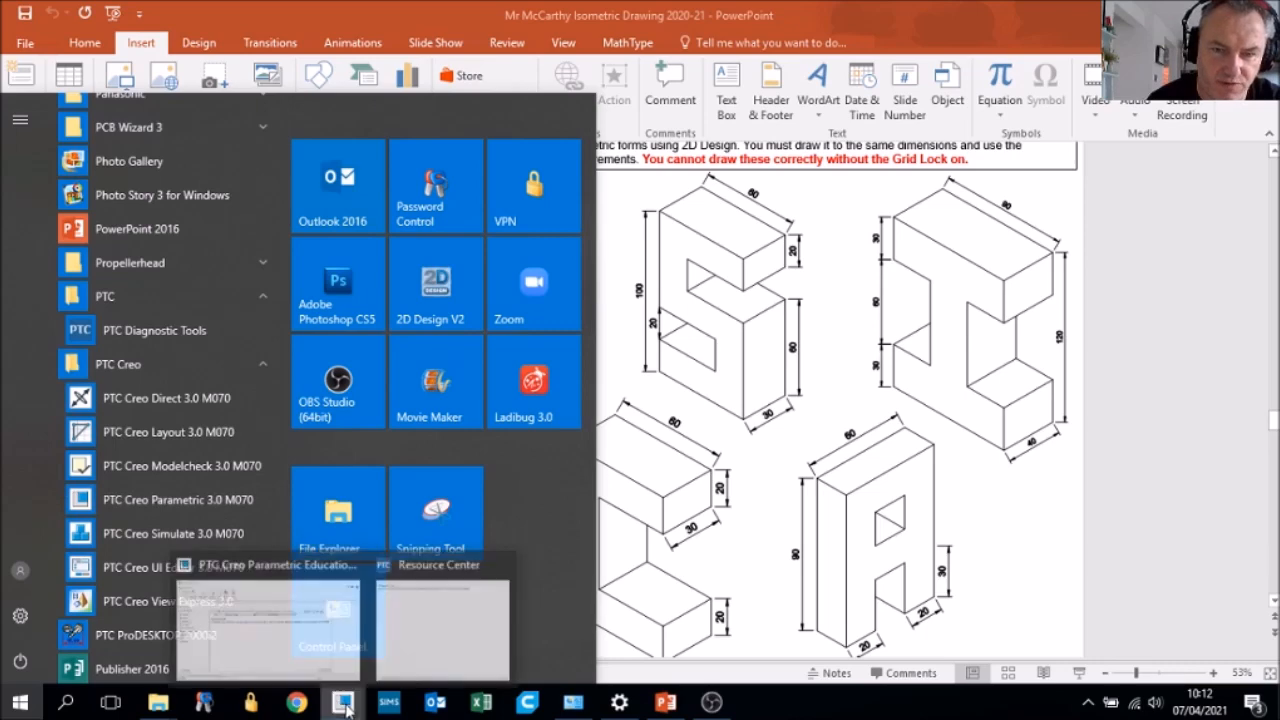
pyautogui.click(320, 648)
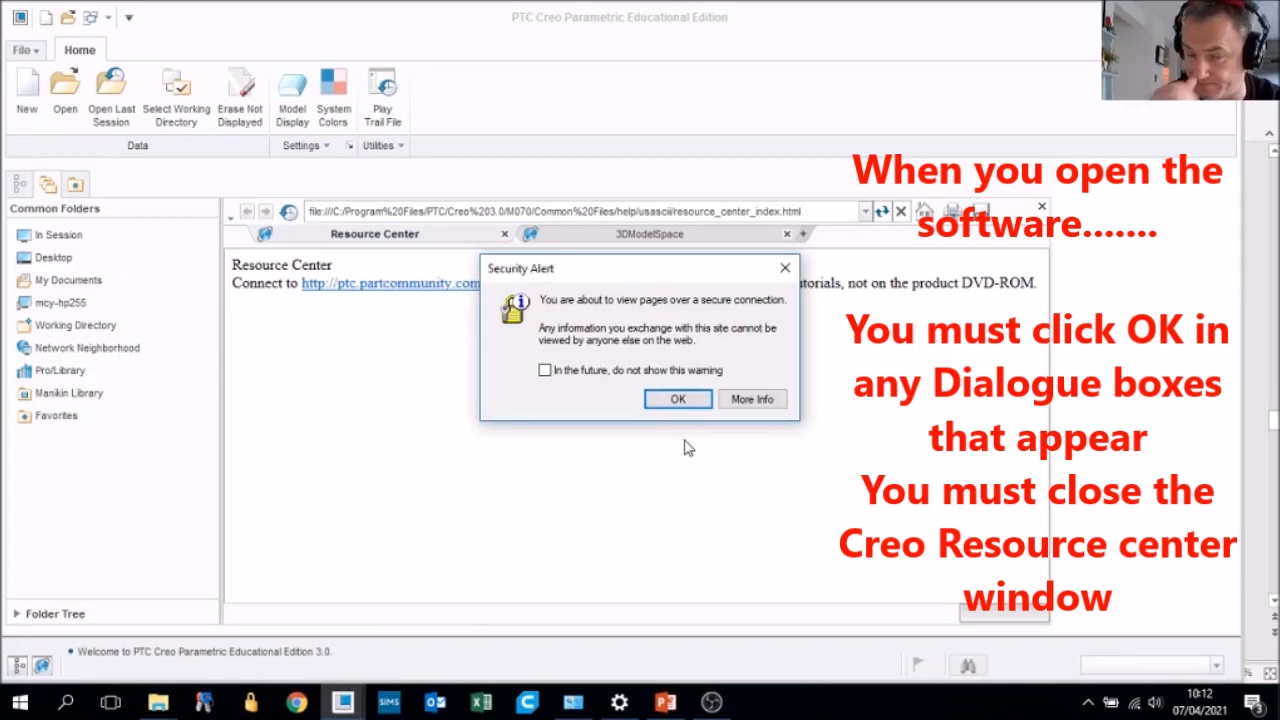
# - Clear the startup security alerts and the Resource Center window, and maximise the main Creo window
pyautogui.click(677, 400)
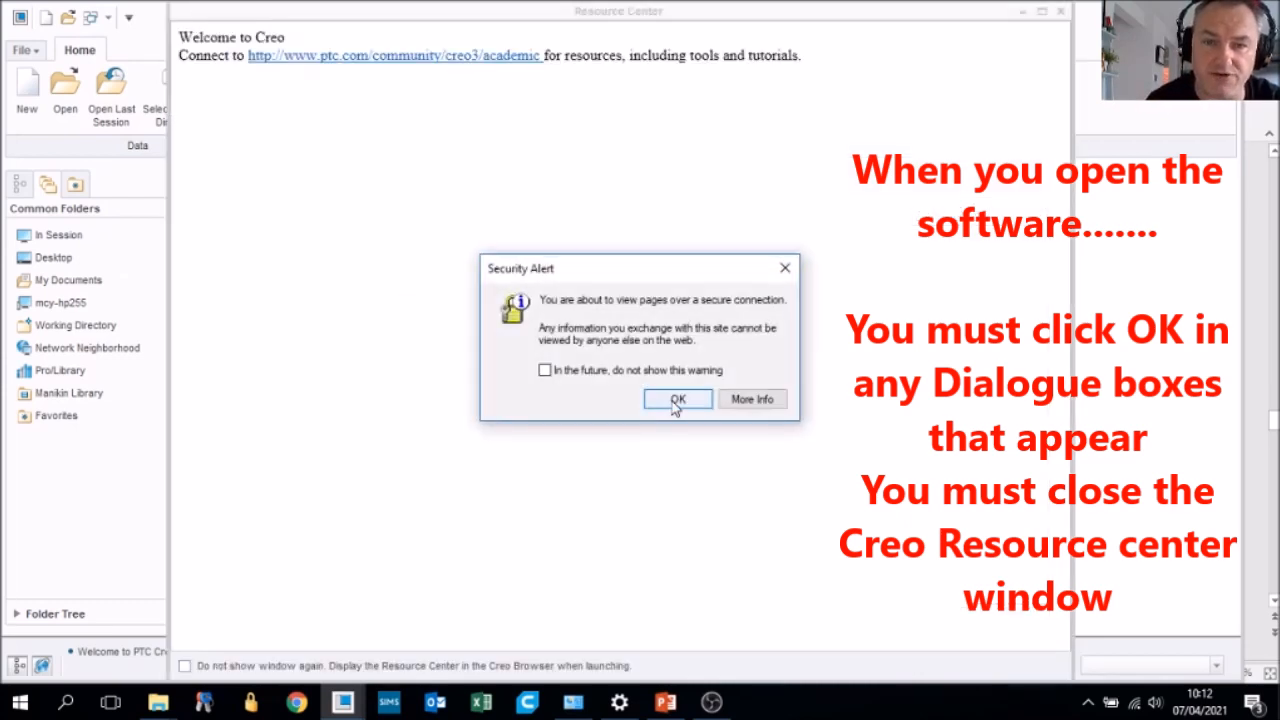
pyautogui.click(677, 400)
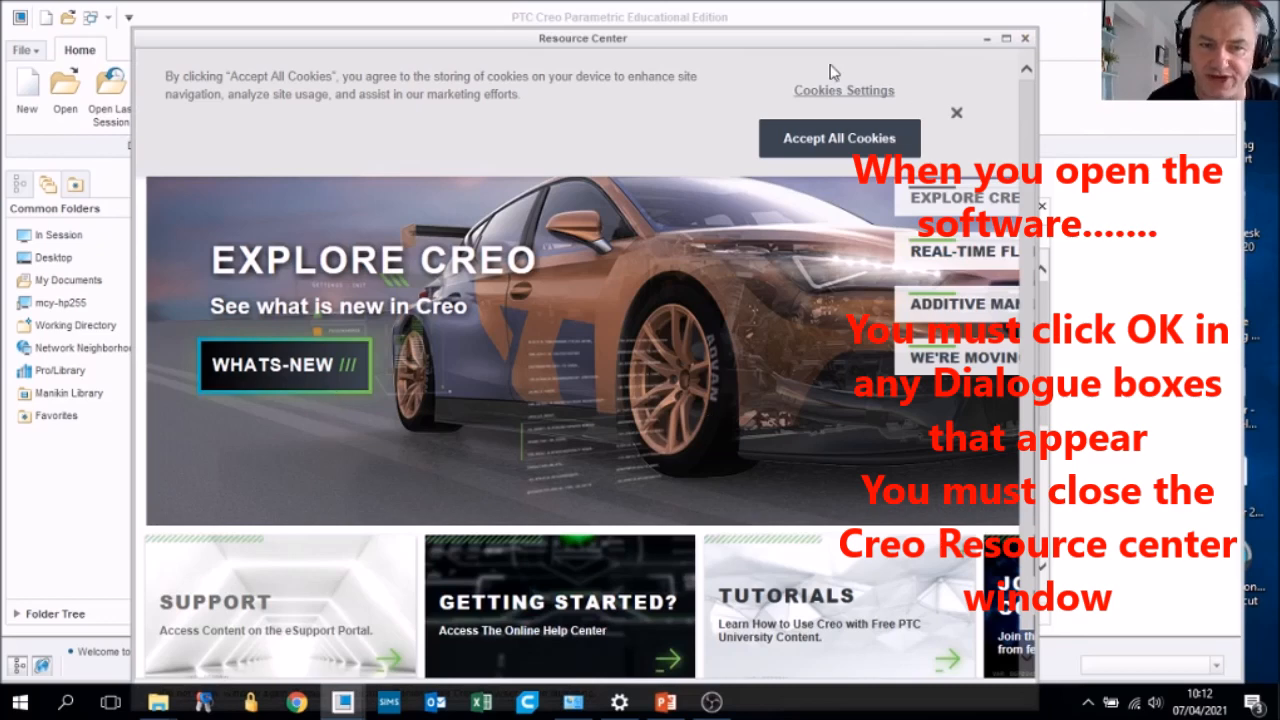
pyautogui.click(1026, 42)
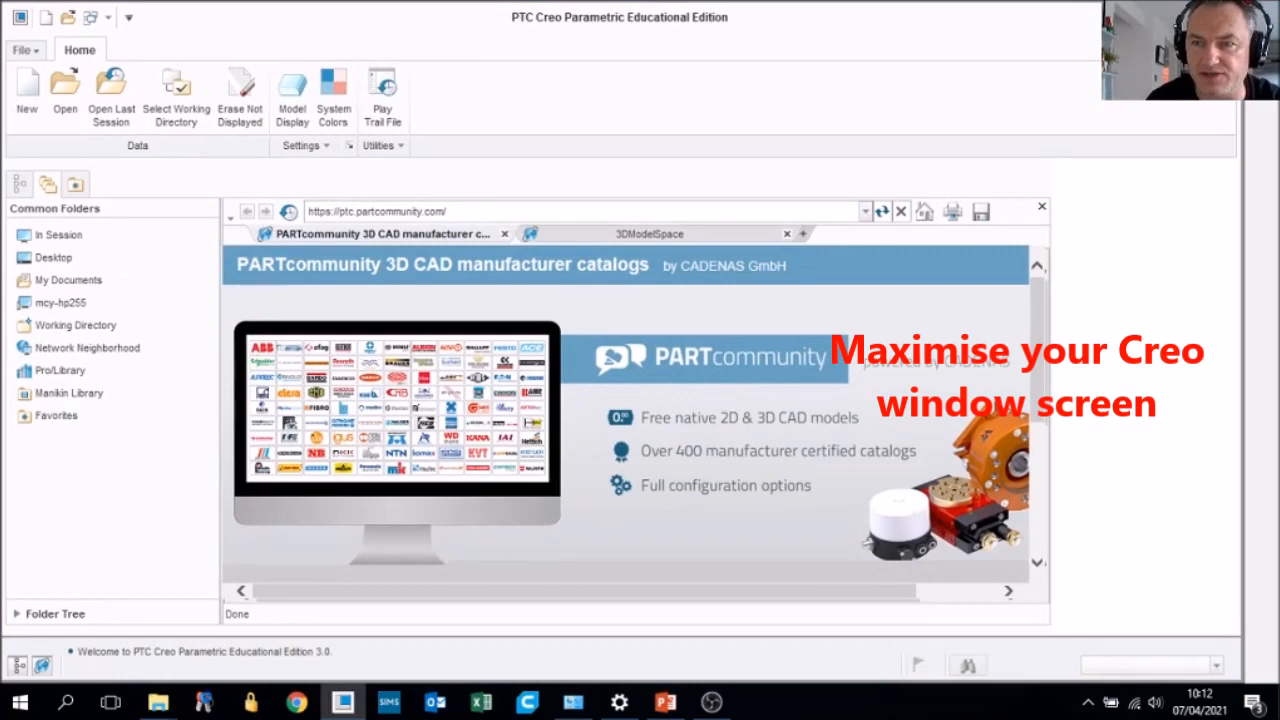
pyautogui.click(1173, 15)
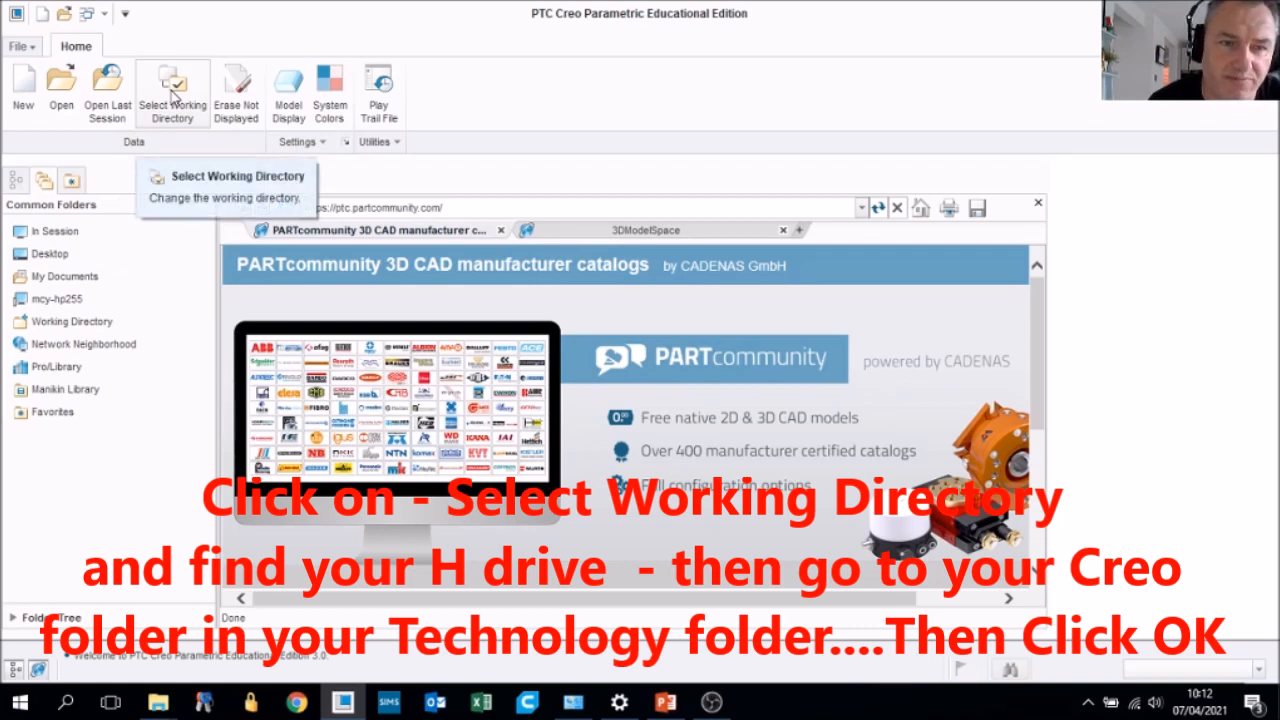
# - Set the working directory to the Creo folder inside the Technology folder on the H: drive
pyautogui.click(174, 95)
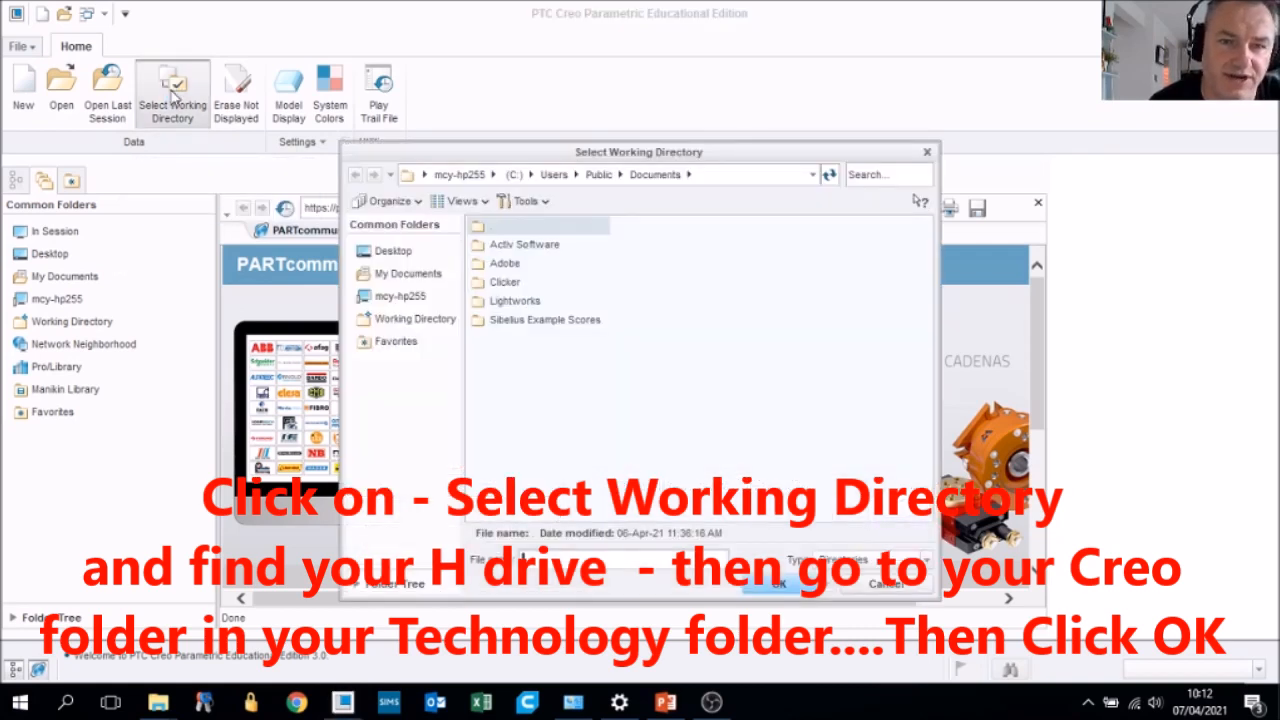
pyautogui.click(400, 297)
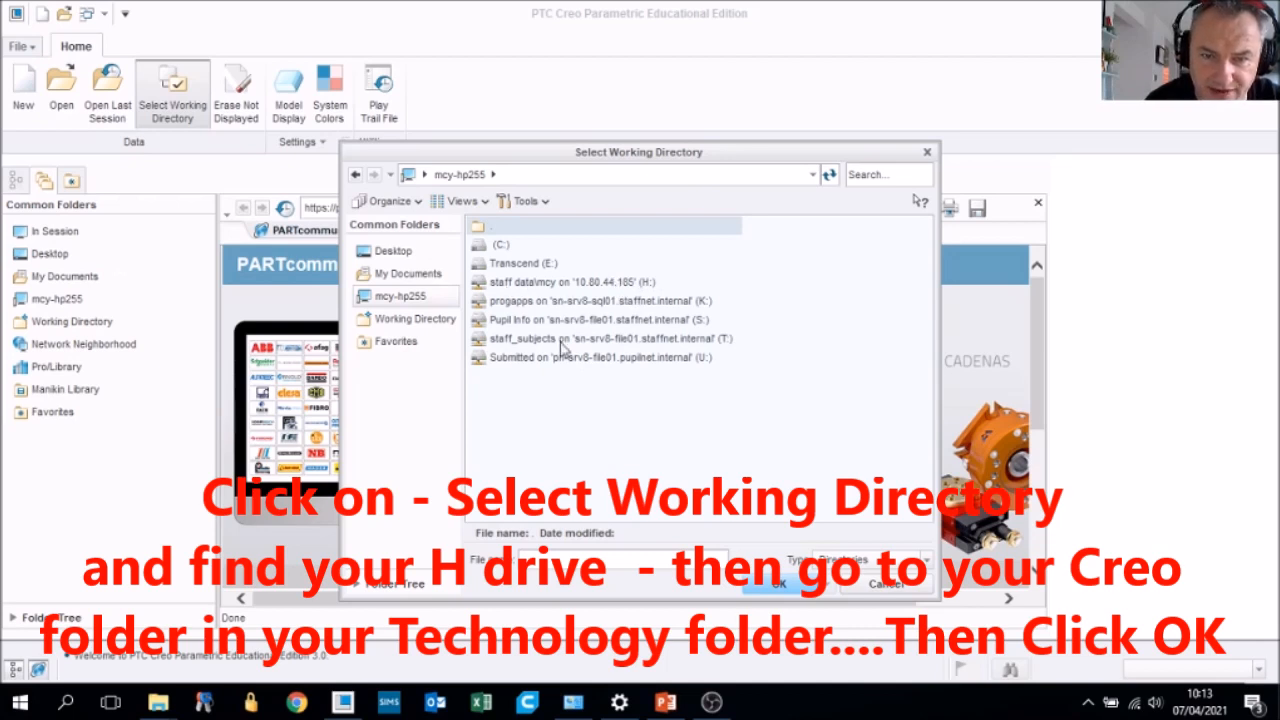
pyautogui.click(583, 285)
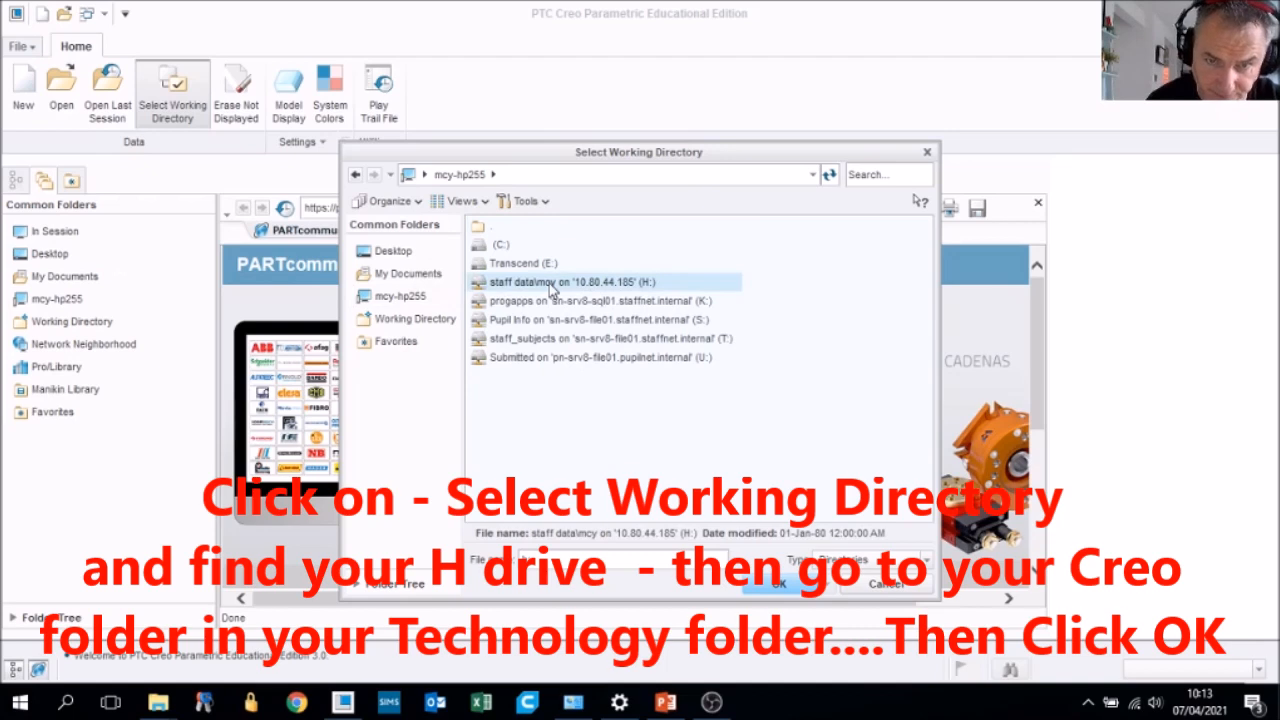
pyautogui.doubleClick(549, 287)
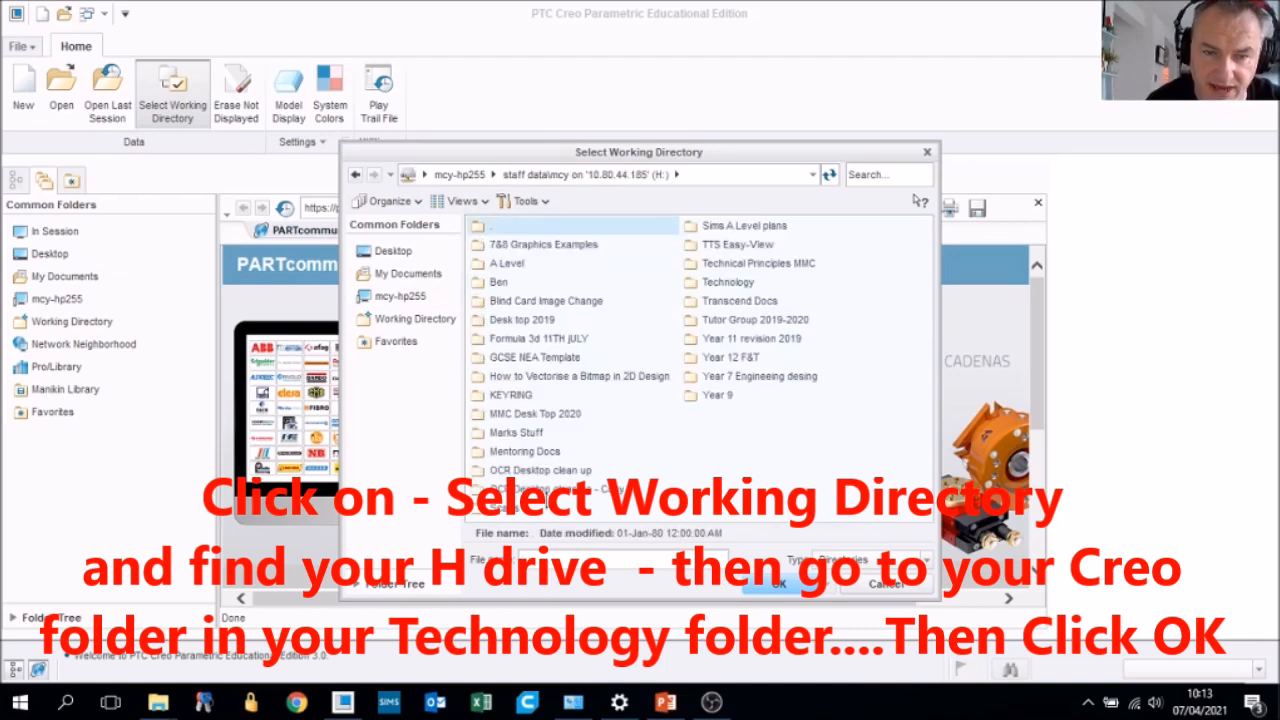
pyautogui.doubleClick(724, 285)
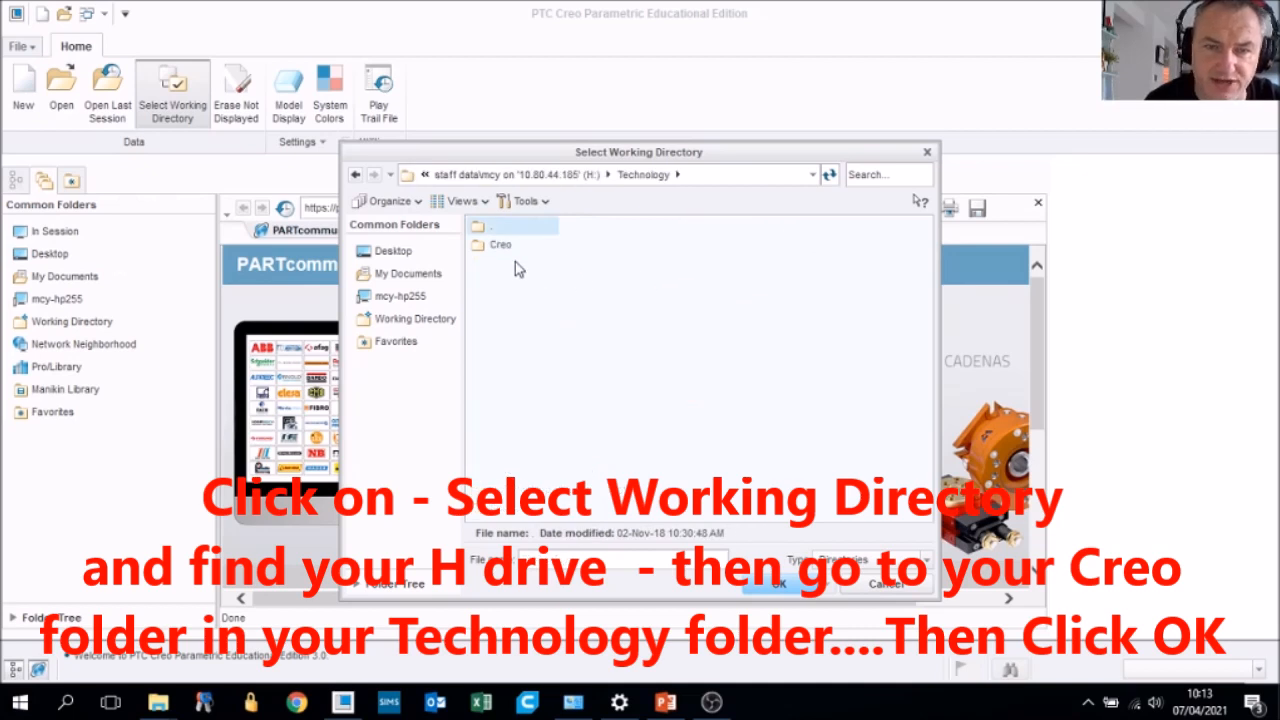
pyautogui.doubleClick(490, 245)
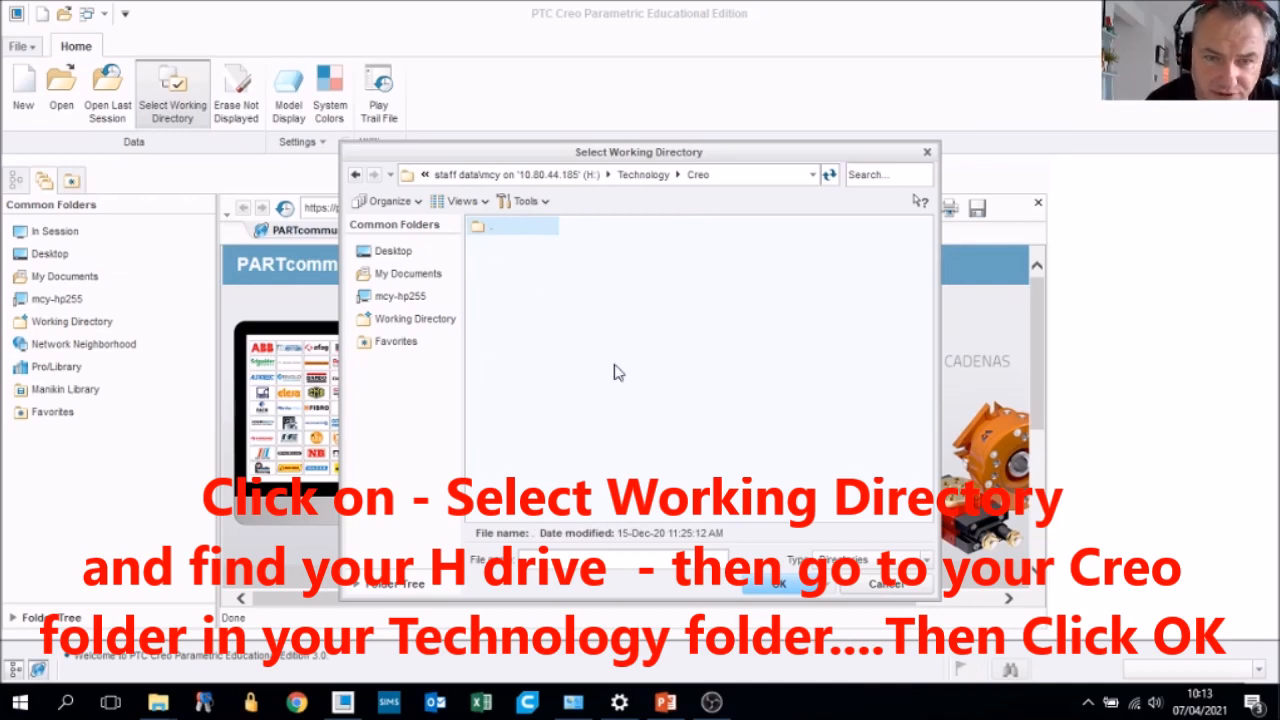
pyautogui.click(781, 587)
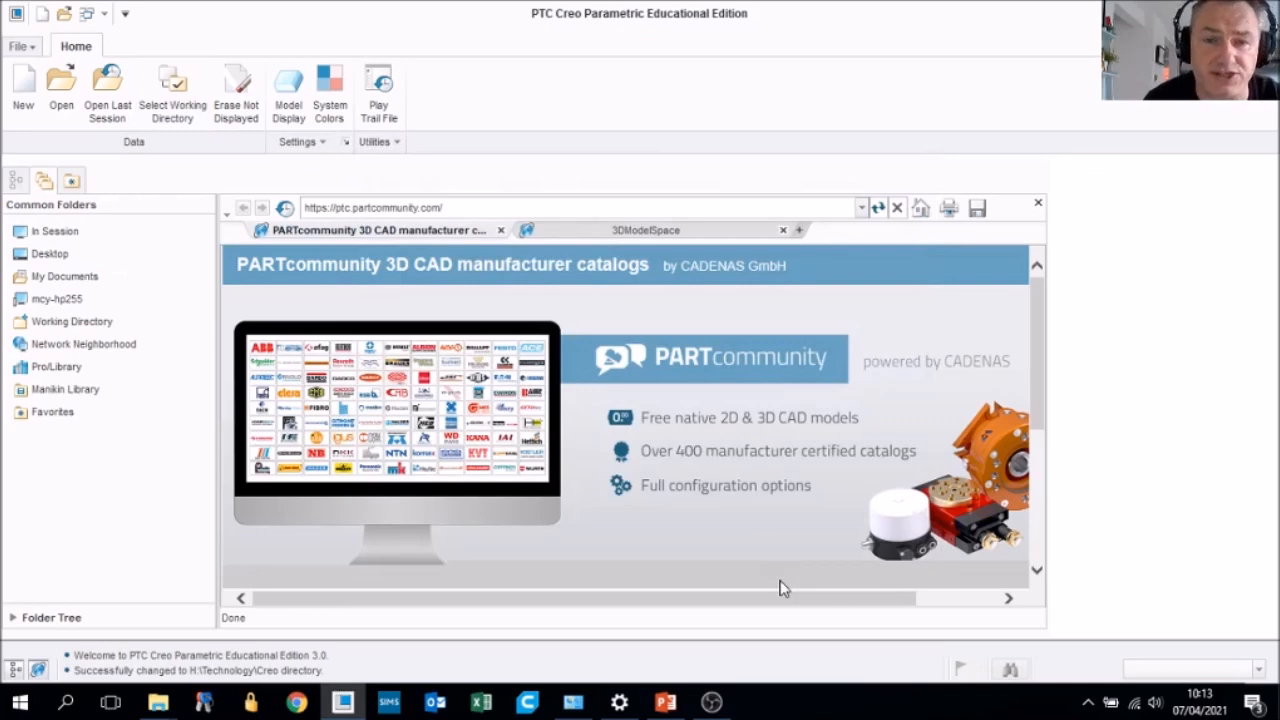
# - Create a new solid part named L_SHAPE using the default template
pyautogui.click(22, 87)
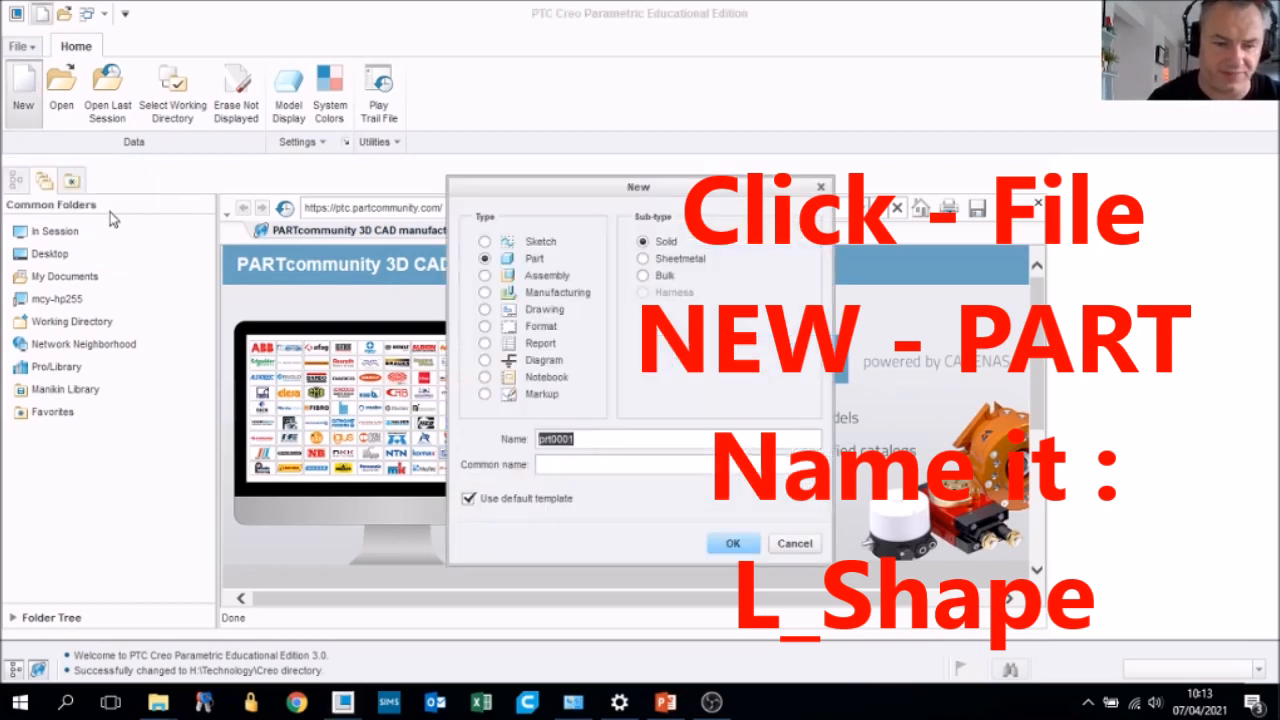
pyautogui.write('L')
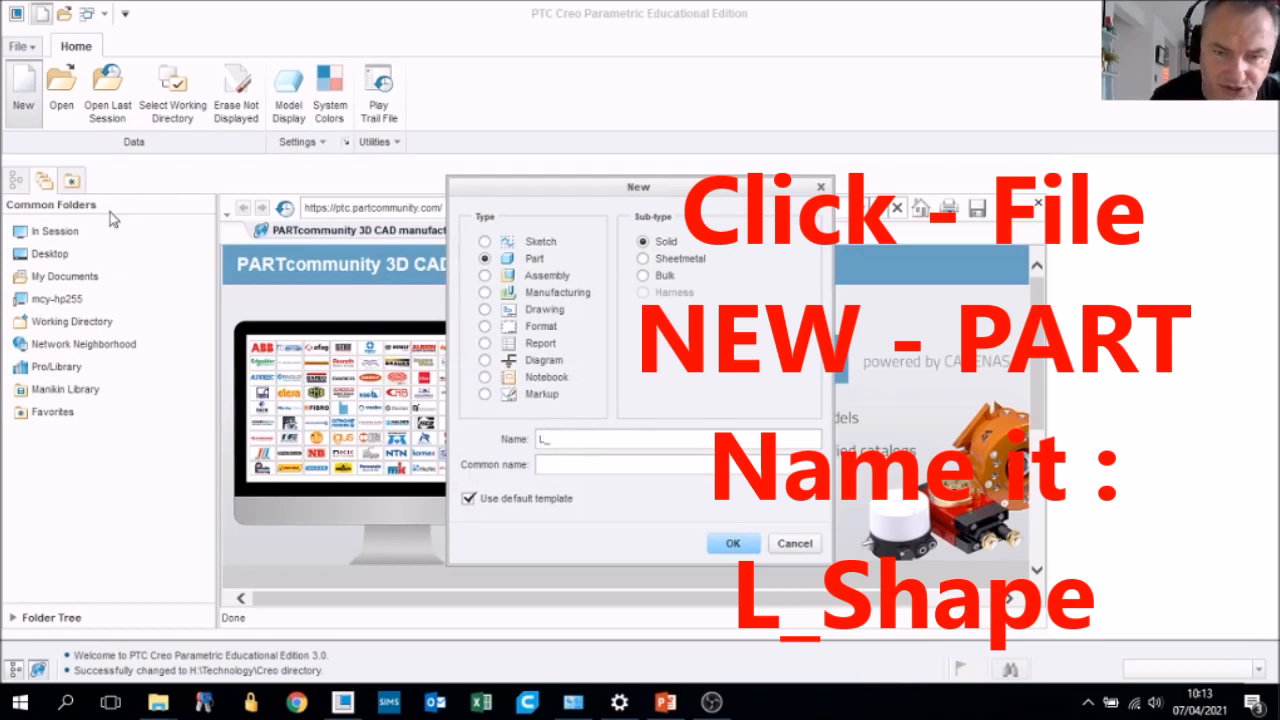
pyautogui.write('_SHAPE')
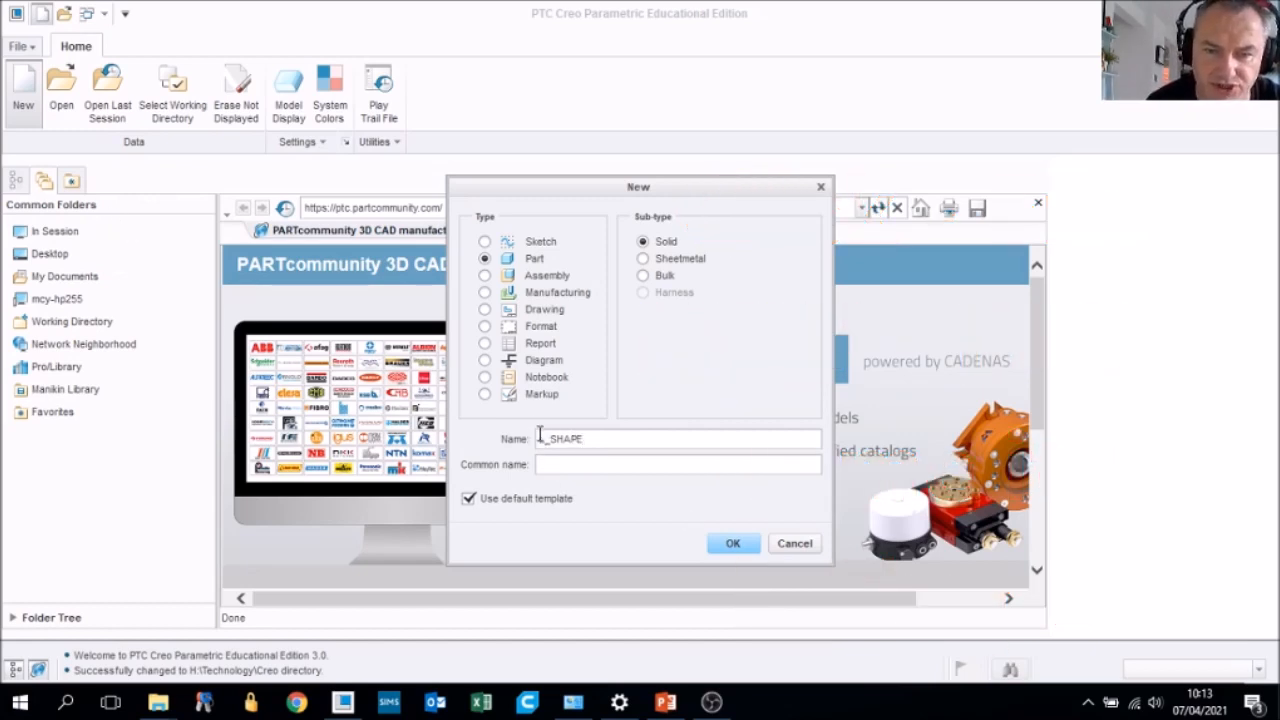
pyautogui.click(733, 544)
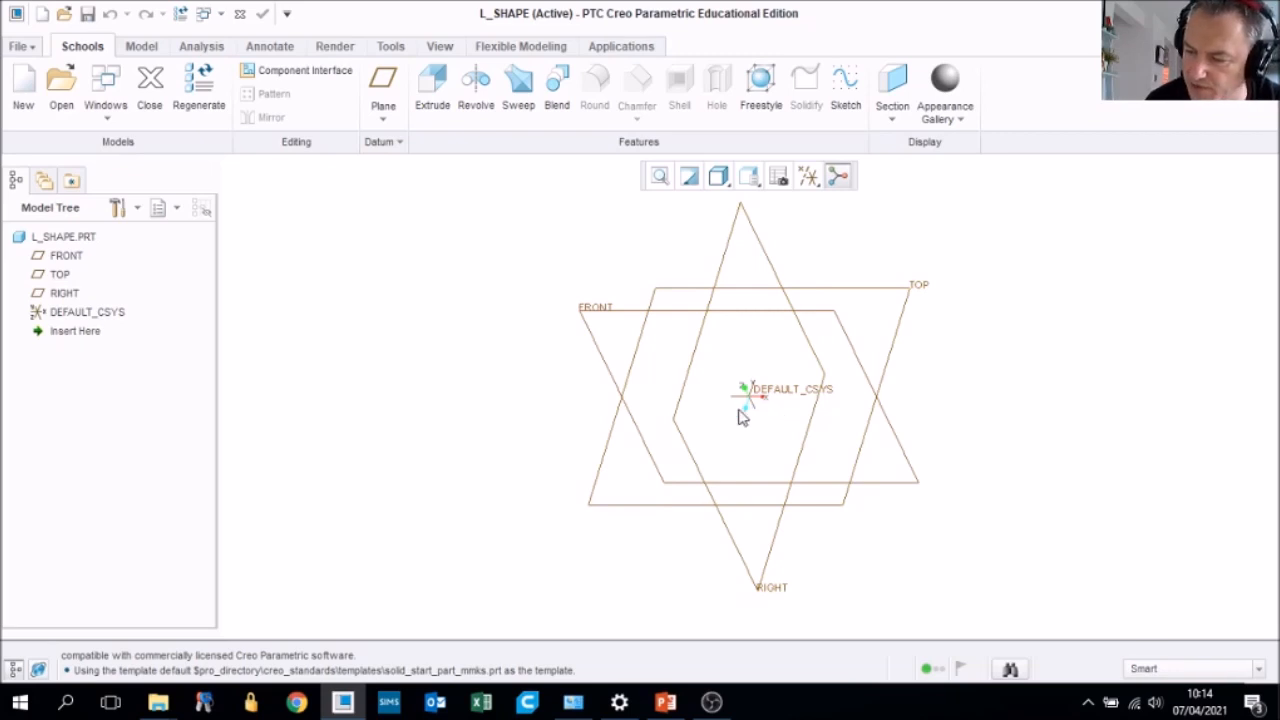
# - Examine the default datum planes from different angles and distances, highlighting FRONT, TOP and RIGHT individually
pyautogui.moveTo(748, 411); pyautogui.dragTo(797, 423, button='middle')
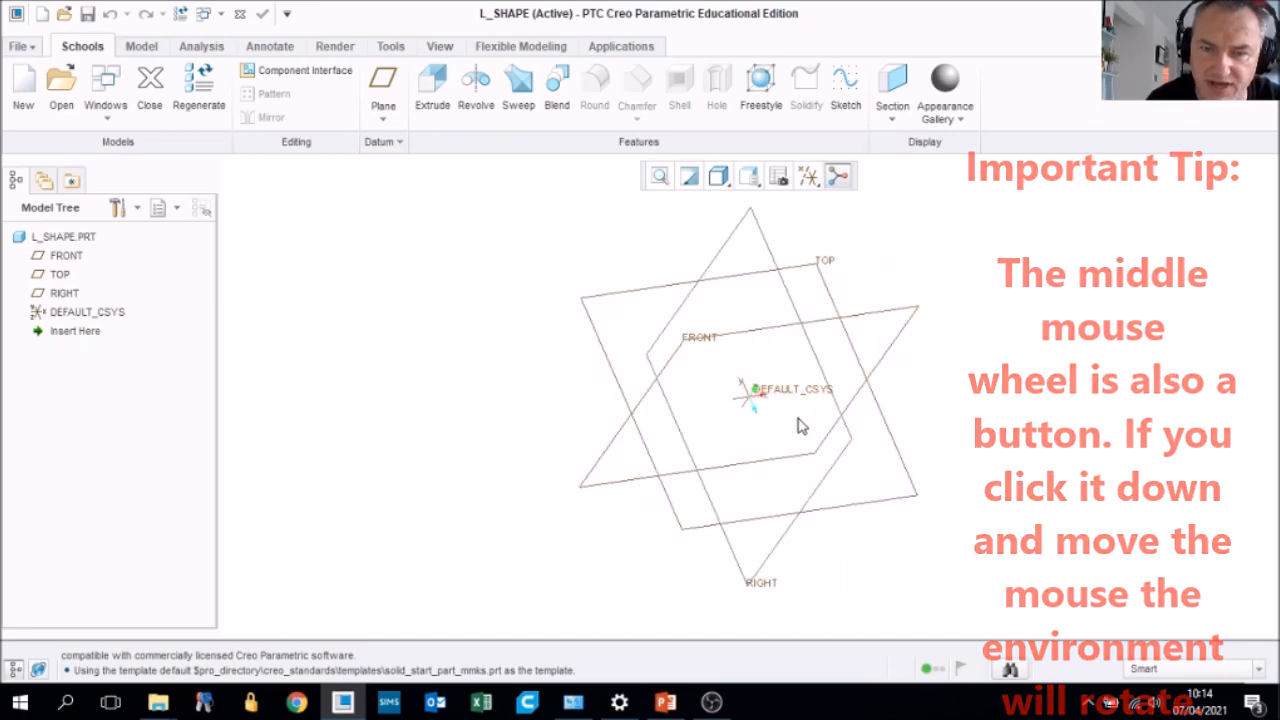
pyautogui.scroll(-3, 789, 423)
pyautogui.scroll(-2, 789, 425)
pyautogui.scroll(5, 789, 425)
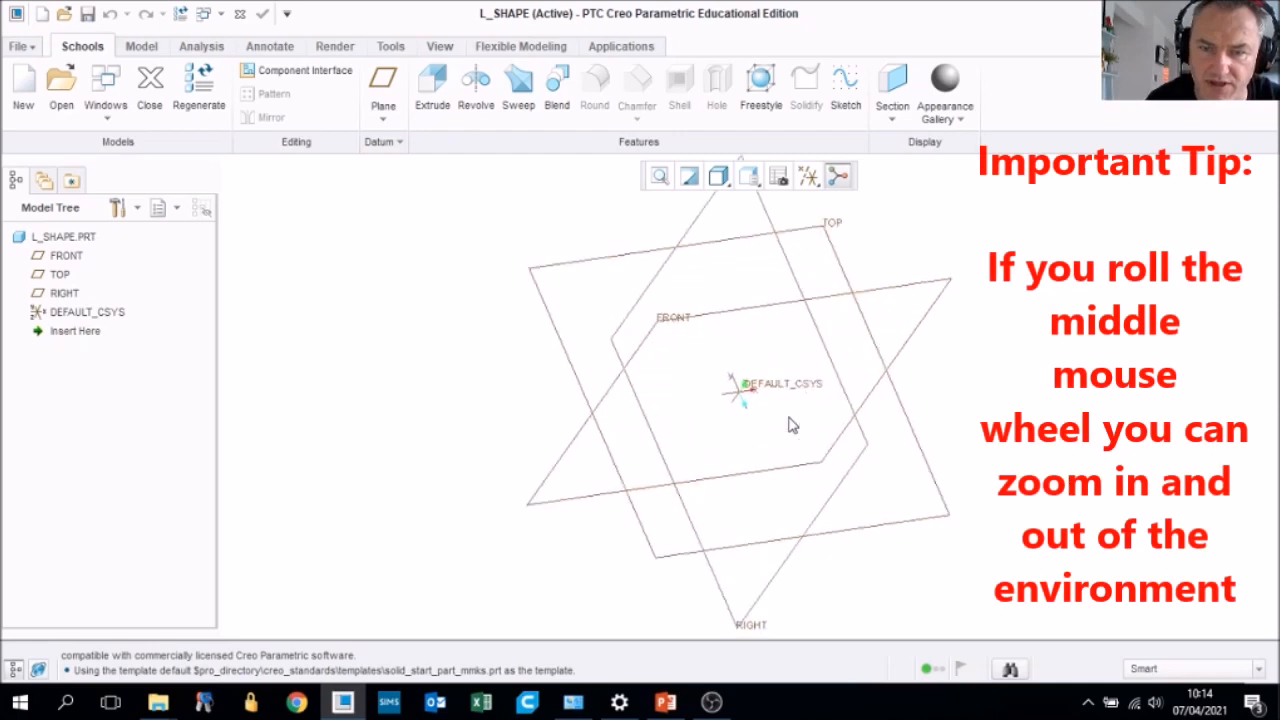
pyautogui.scroll(-5, 789, 425)
pyautogui.scroll(4, 789, 424)
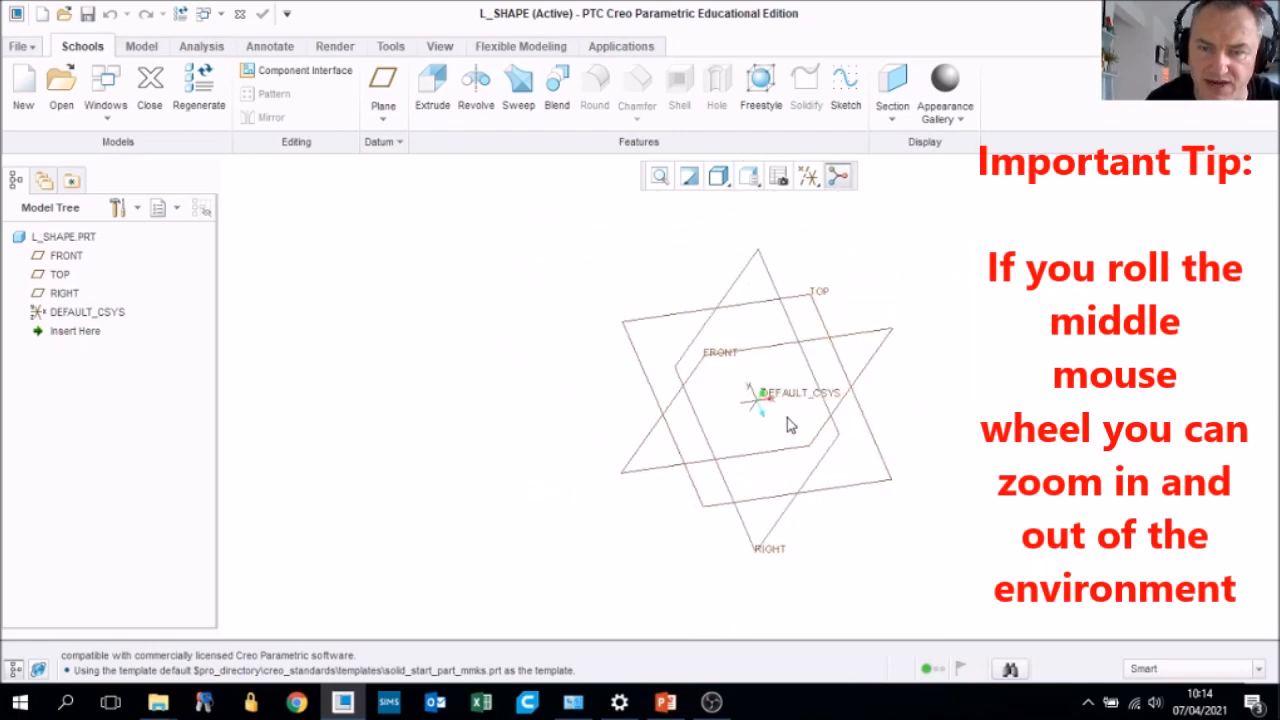
pyautogui.click(896, 318)
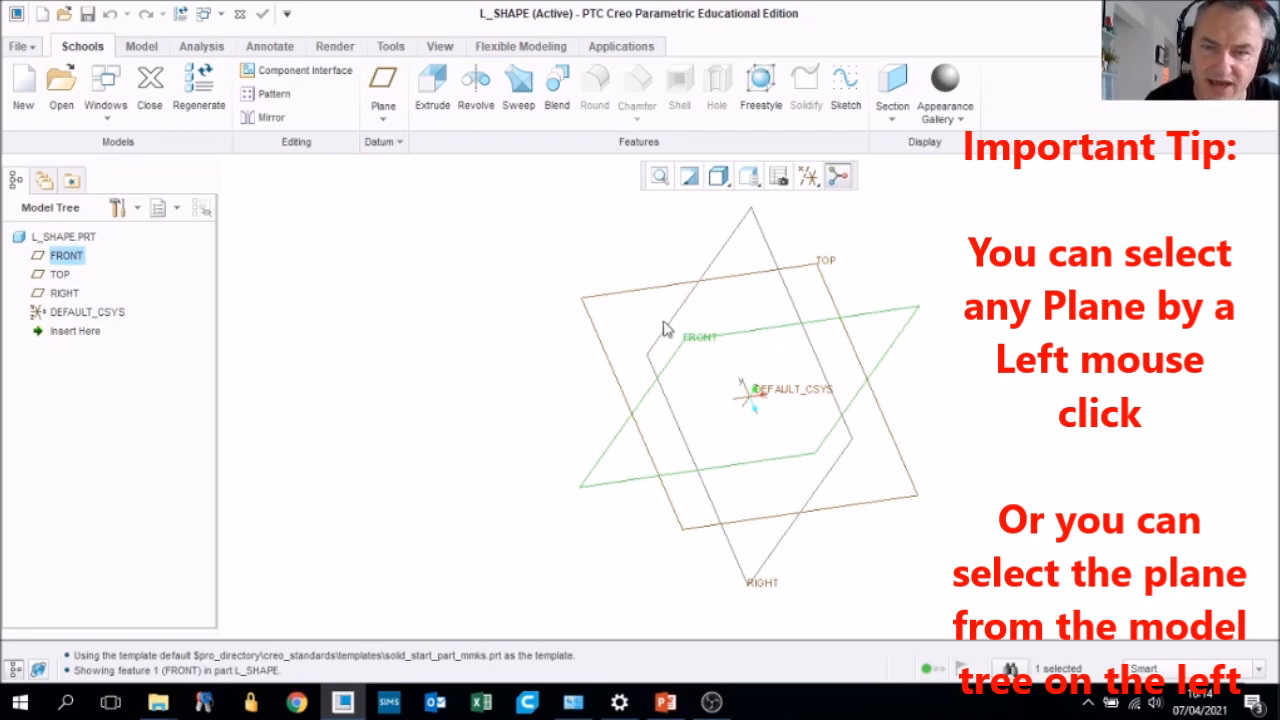
pyautogui.click(820, 274)
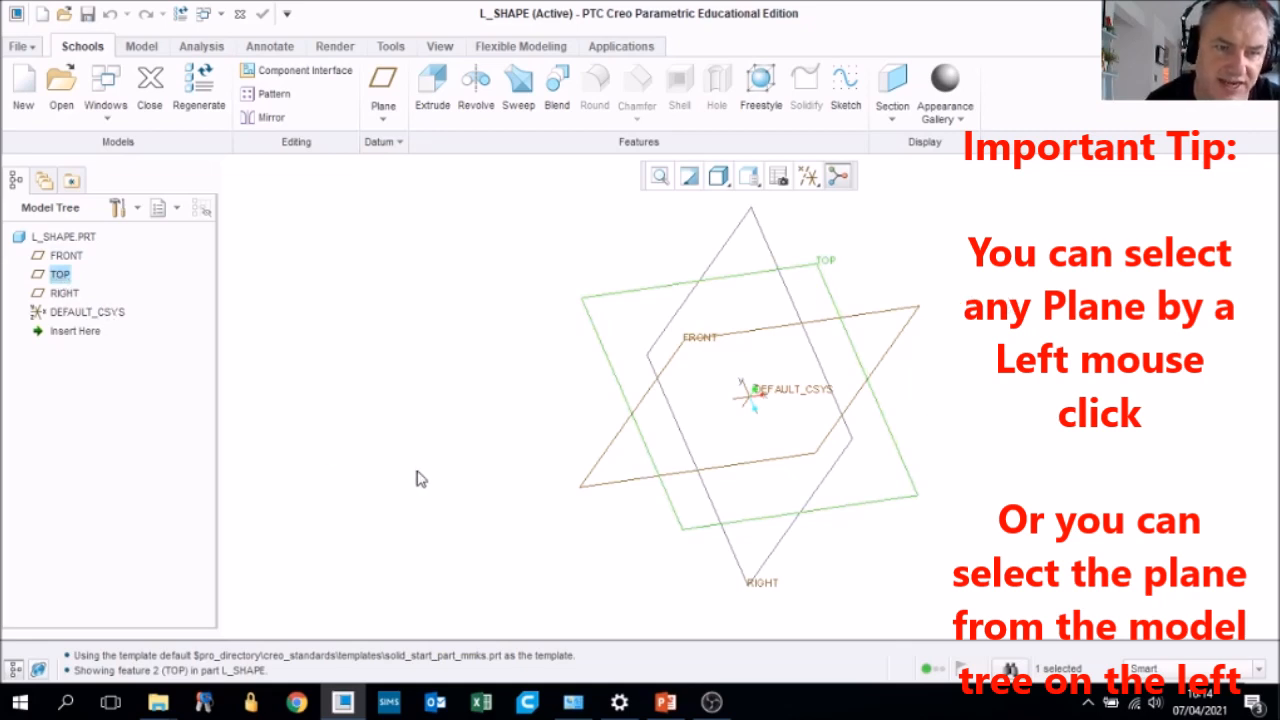
pyautogui.click(767, 245)
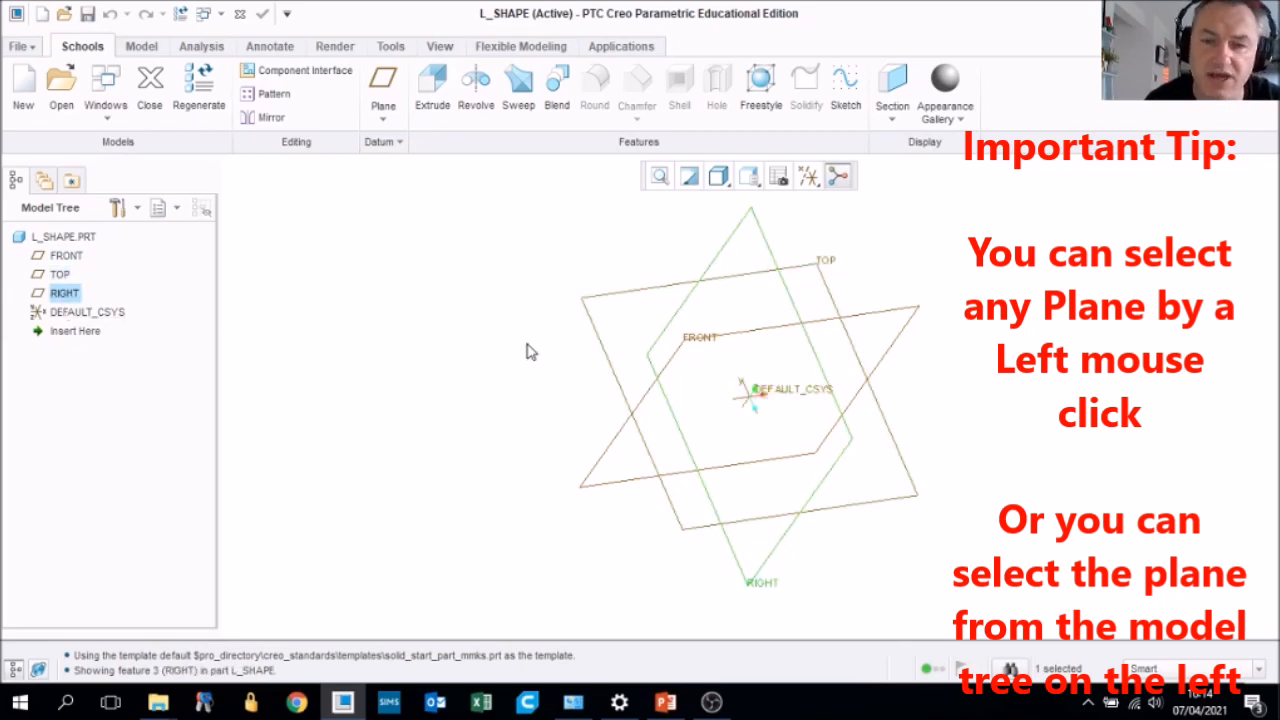
pyautogui.click(66, 257)
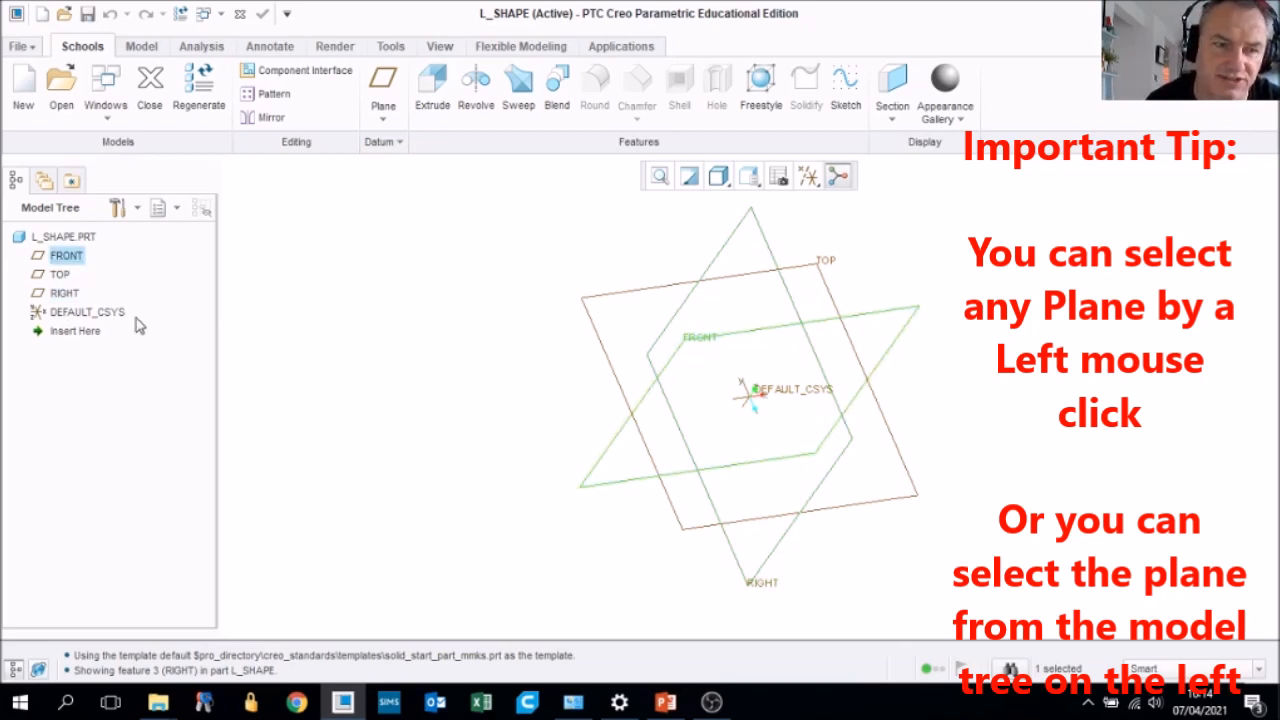
pyautogui.click(58, 276)
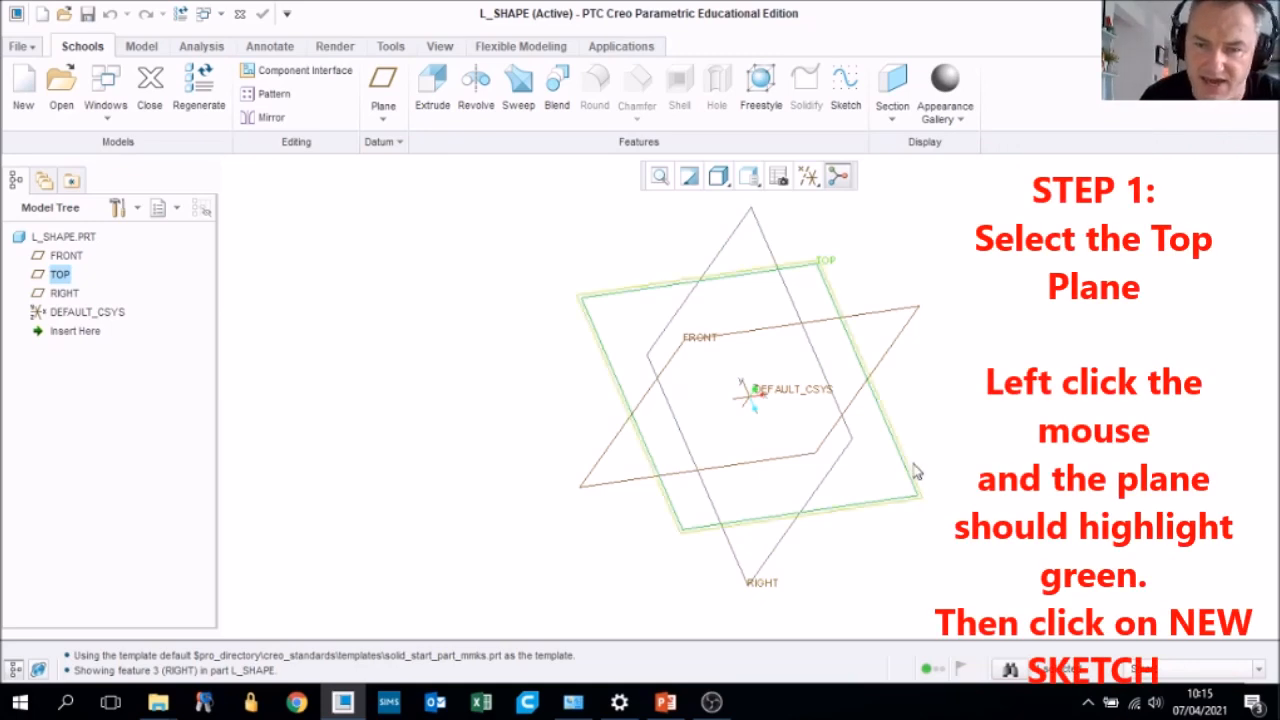
pyautogui.click(697, 343)
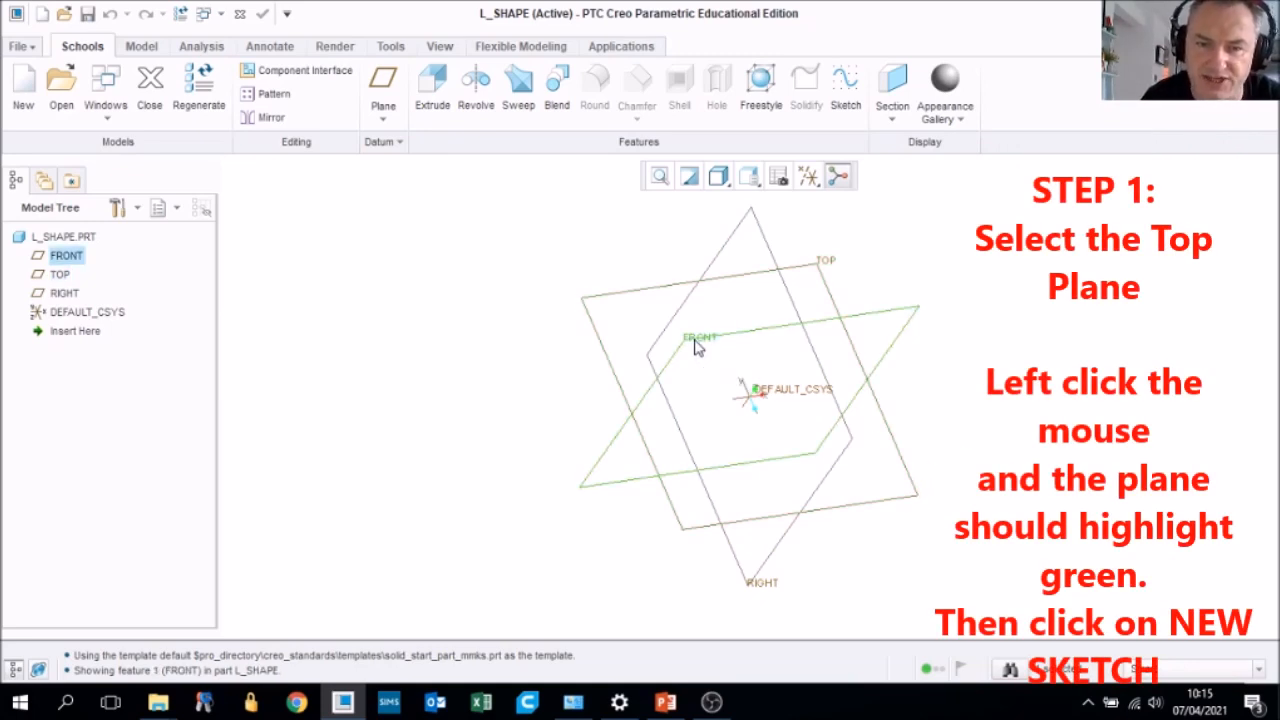
# - Start a sketch on the TOP plane and draw a center rectangle about 213 by 126 mm, centred on the origin
pyautogui.click(60, 280)
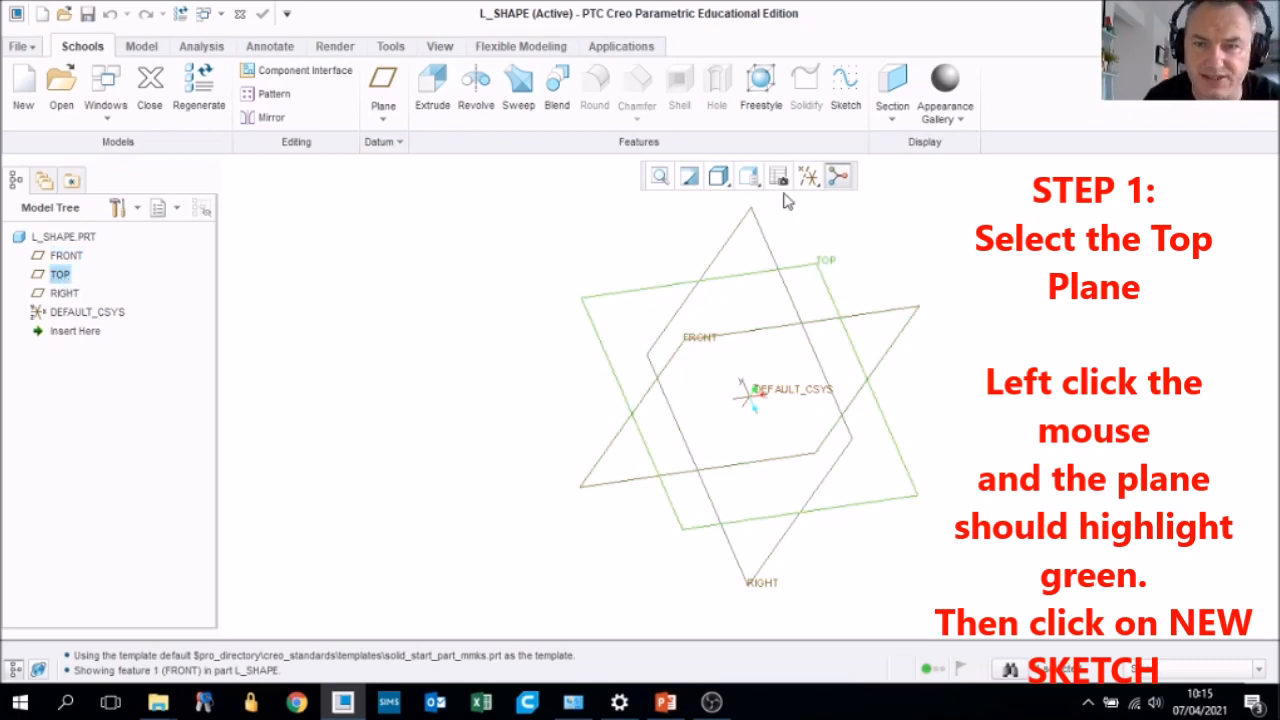
pyautogui.click(846, 90)
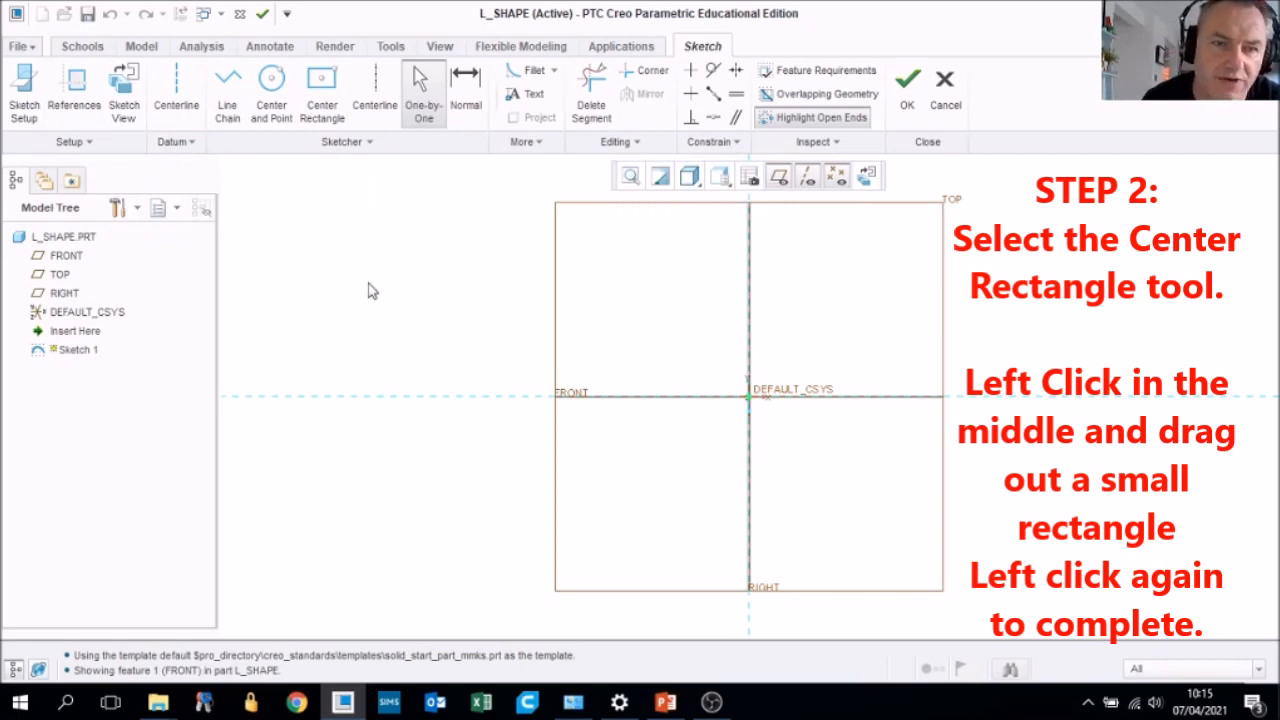
pyautogui.click(322, 84)
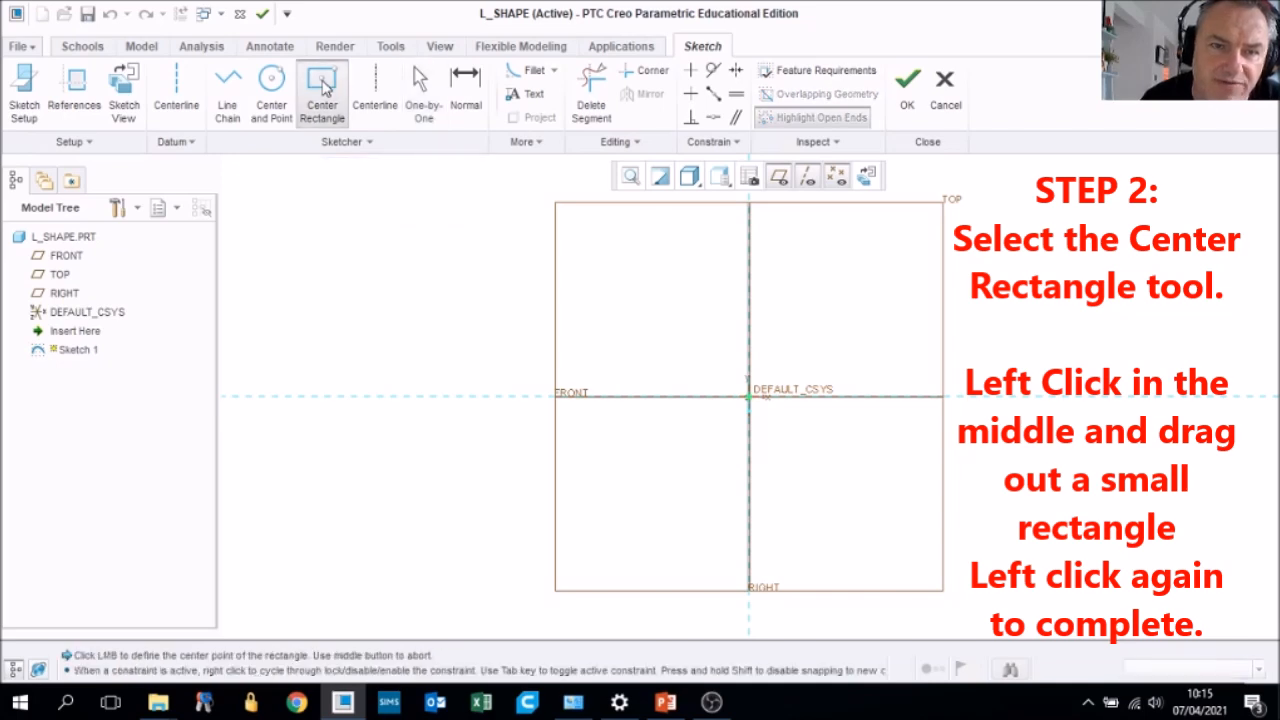
pyautogui.click(749, 397)
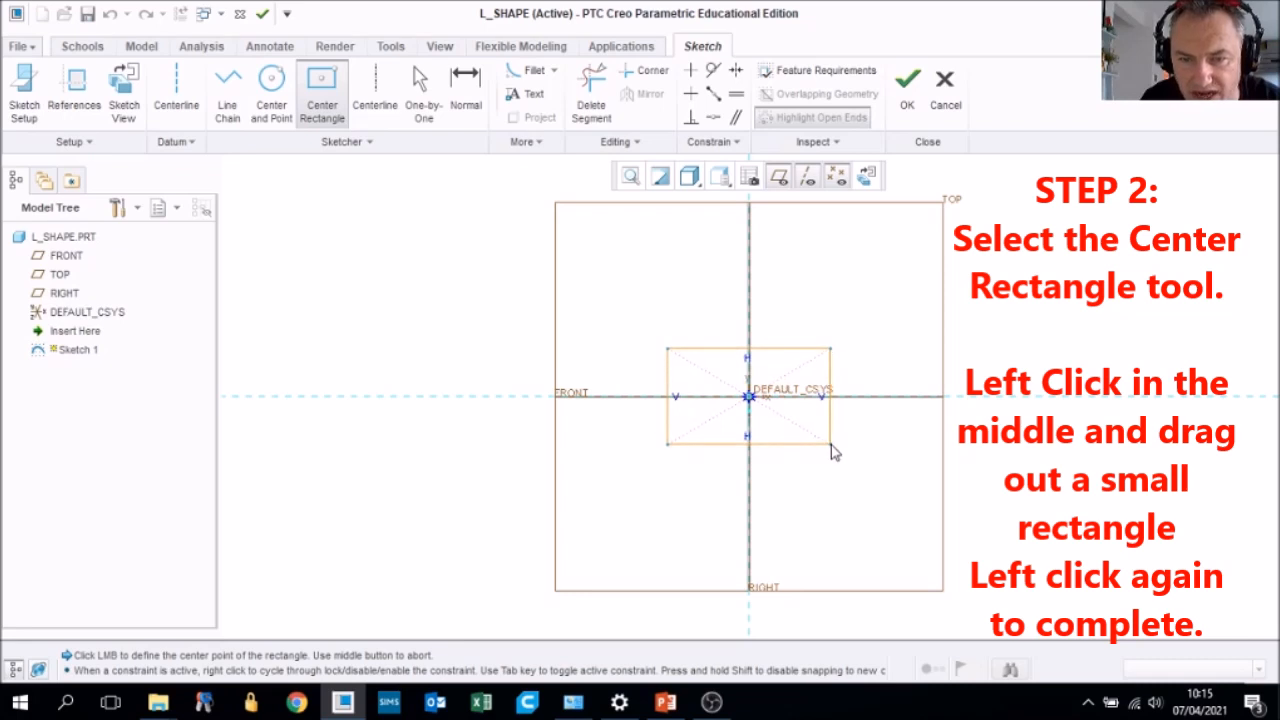
pyautogui.click(831, 445)
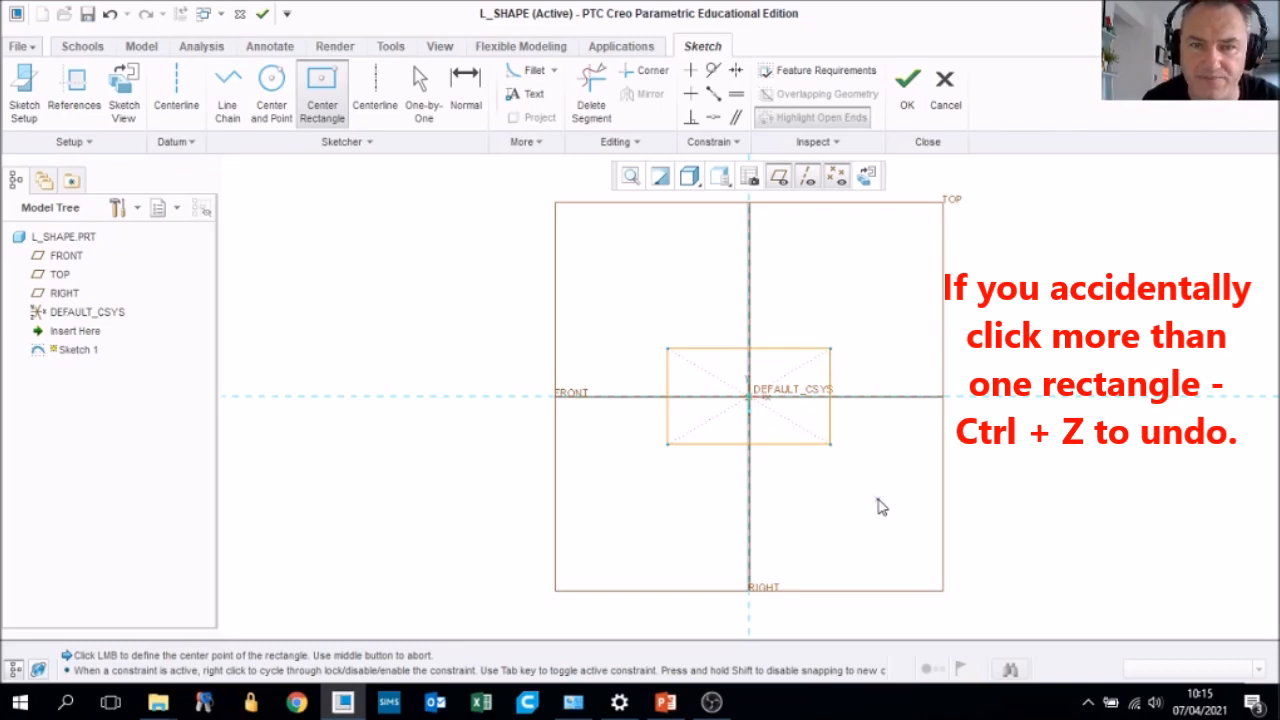
# - Set the horizontal dimension of the centred rectangle to 30 mm
pyautogui.click(463, 90)
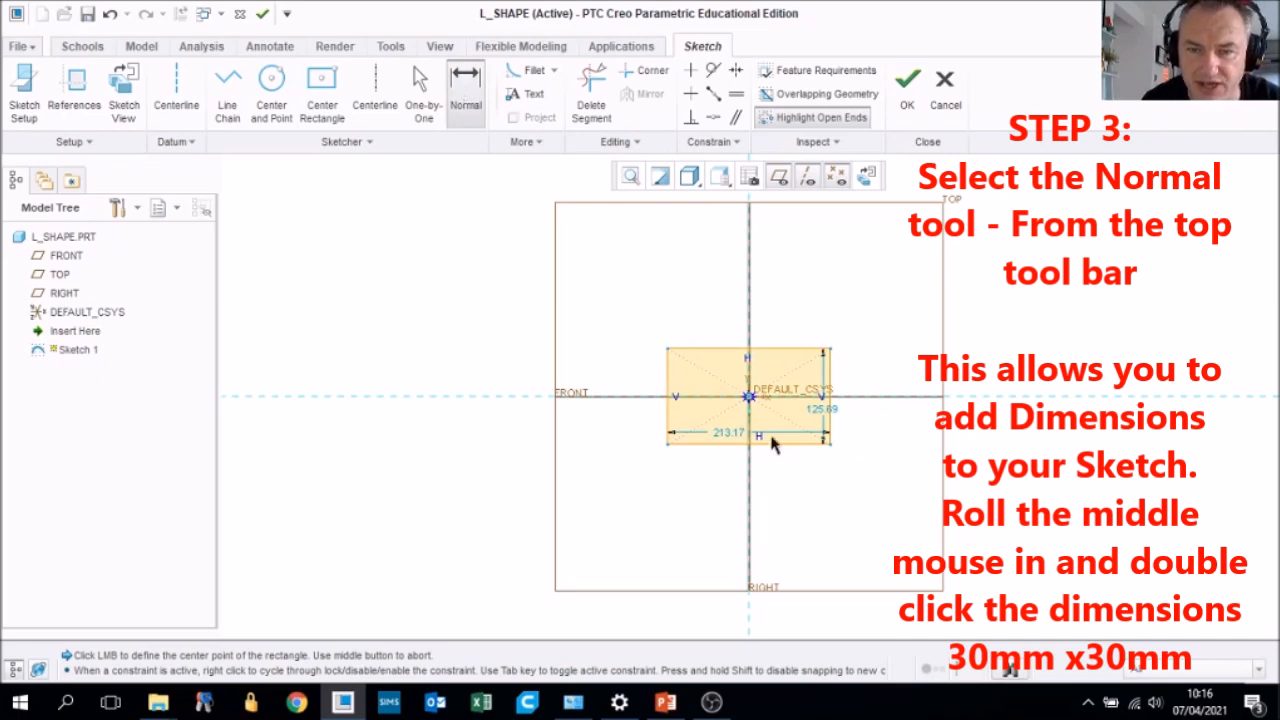
pyautogui.scroll(-3, 806, 430)
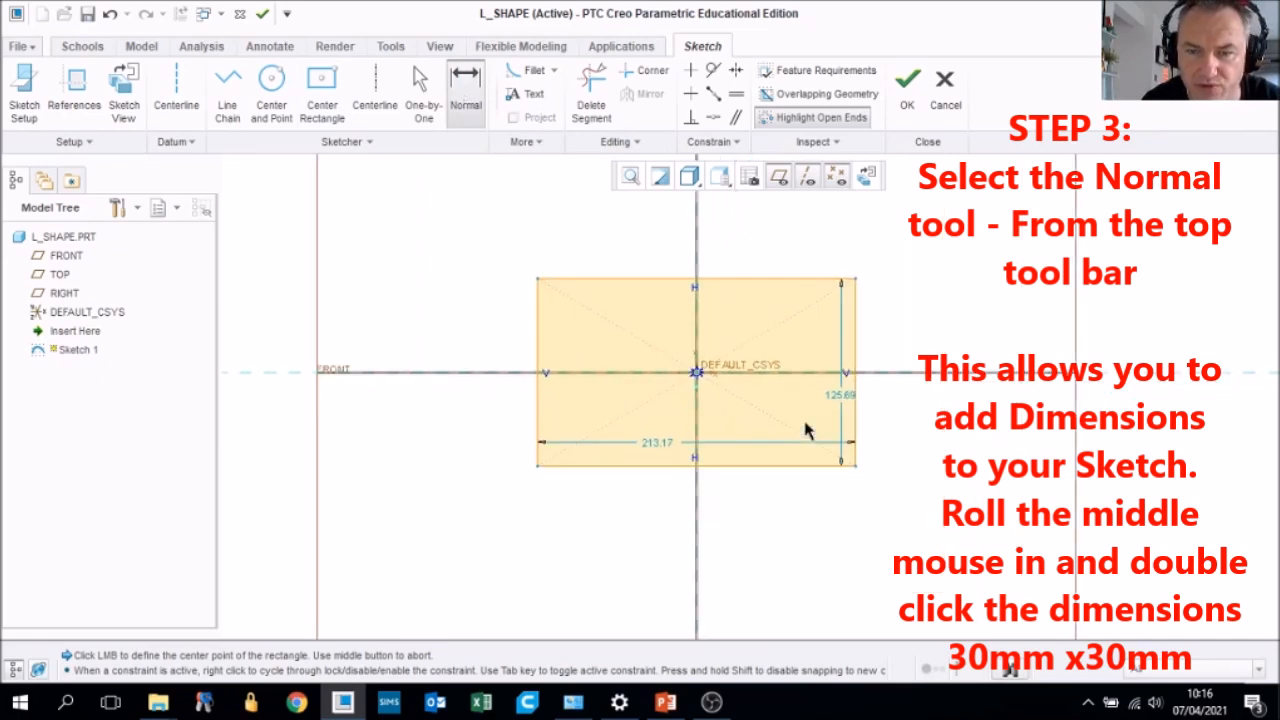
pyautogui.scroll(-2, 806, 430)
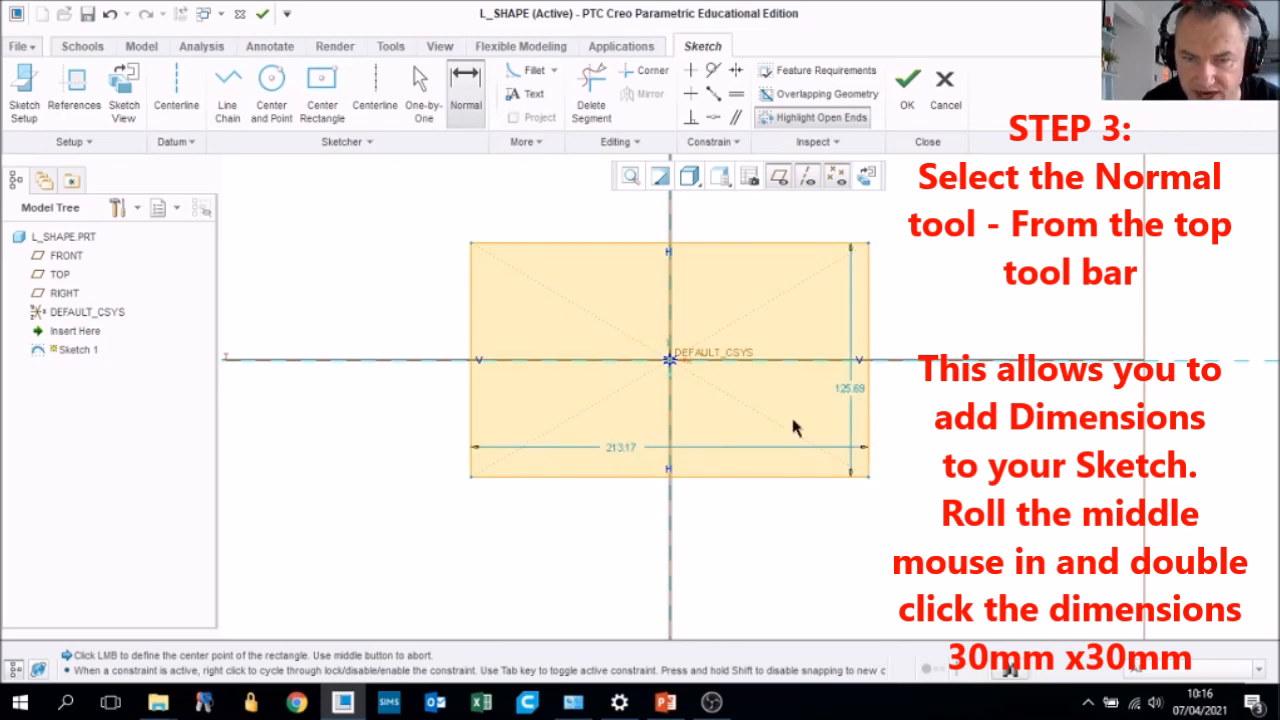
pyautogui.doubleClick(622, 450)
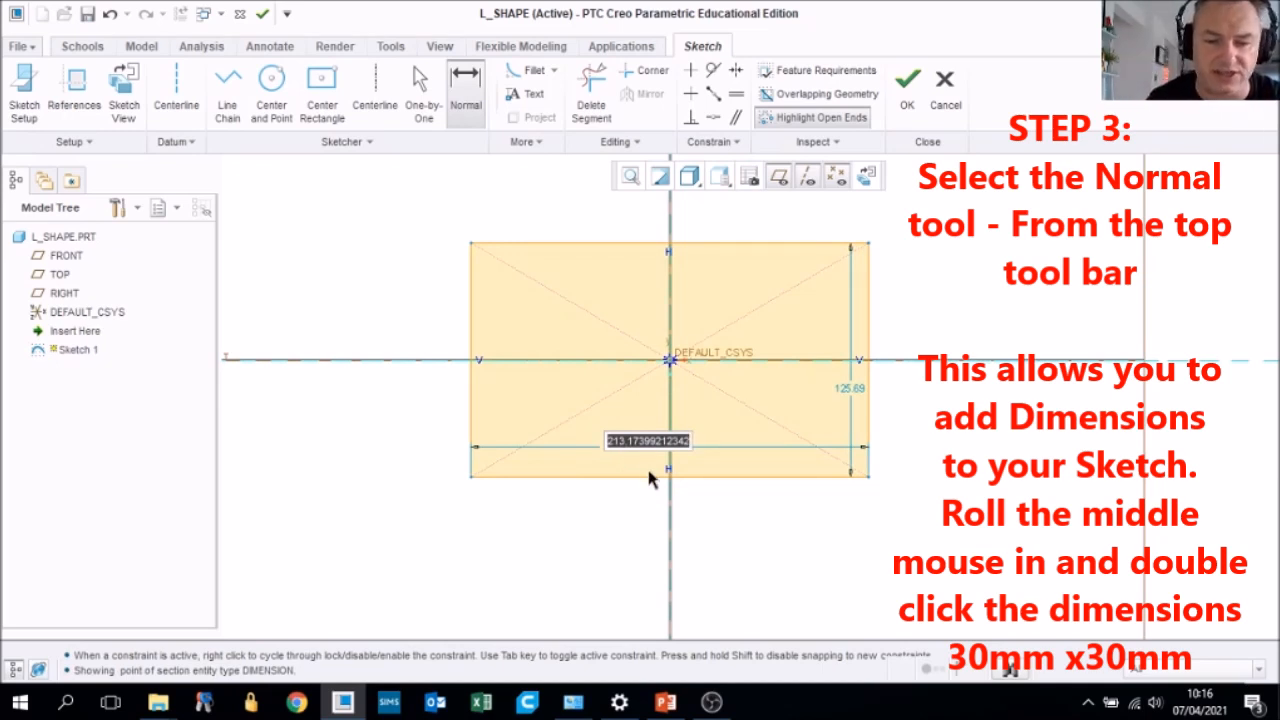
pyautogui.write('30')
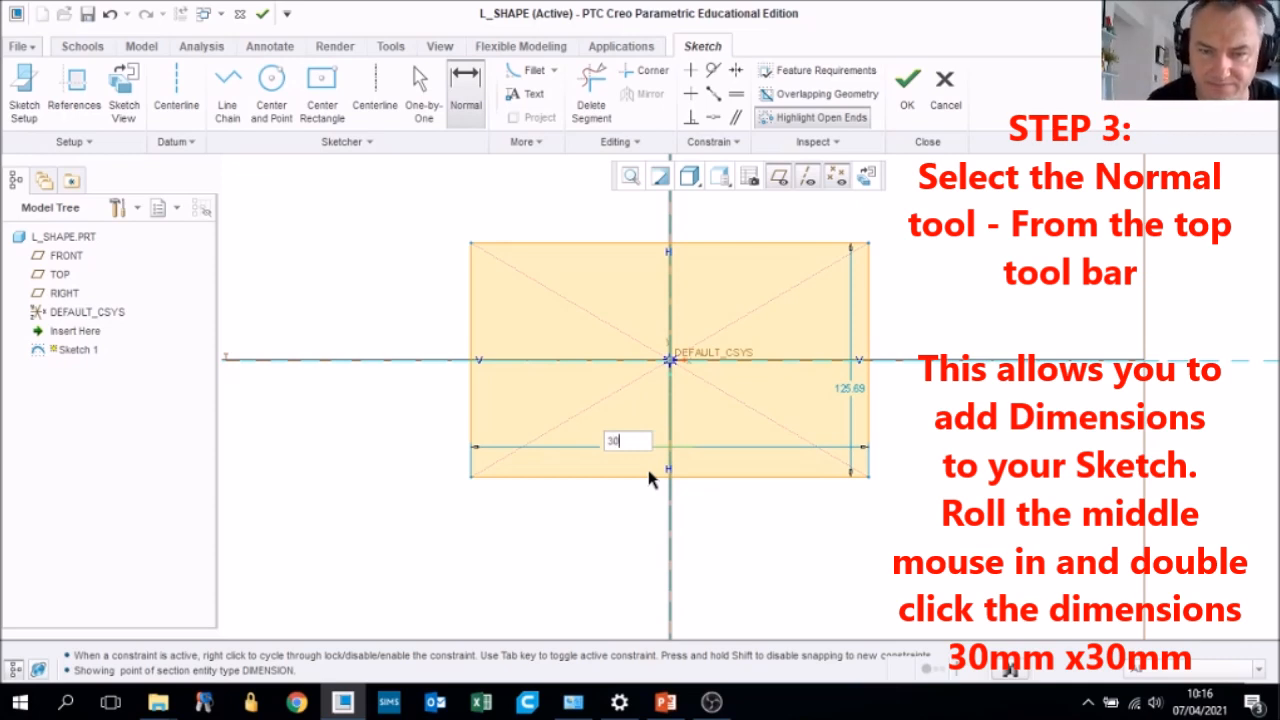
pyautogui.press('Return')
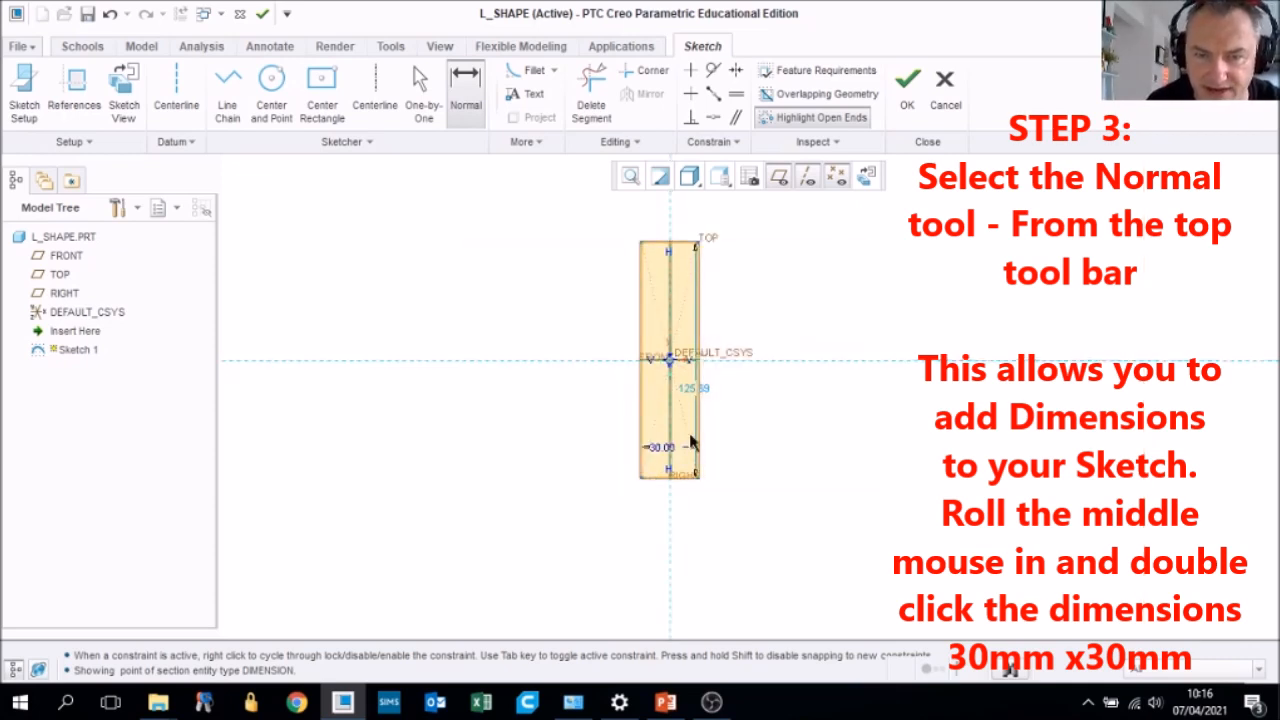
# - Set the rectangle's vertical dimension to 30 mm and finish the sketch
pyautogui.scroll(-3, 699, 405)
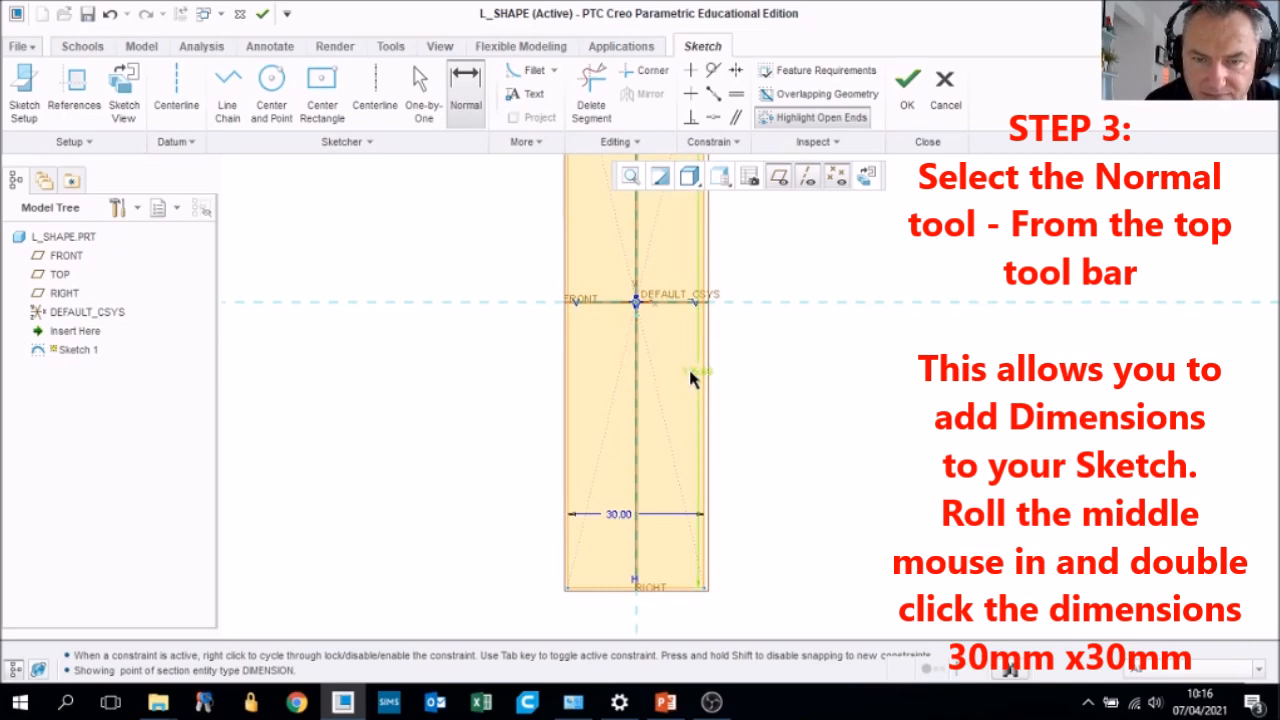
pyautogui.doubleClick(690, 377)
pyautogui.write('30')
pyautogui.press('Return')
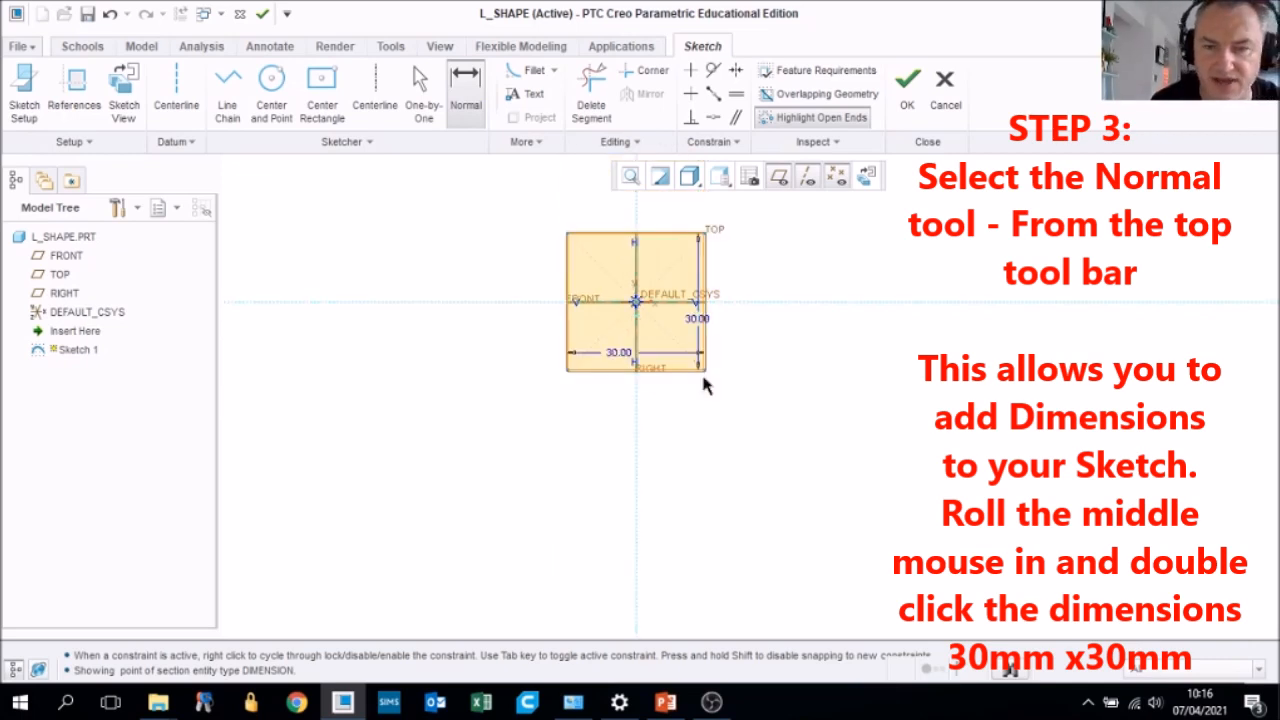
pyautogui.scroll(-1, 700, 252)
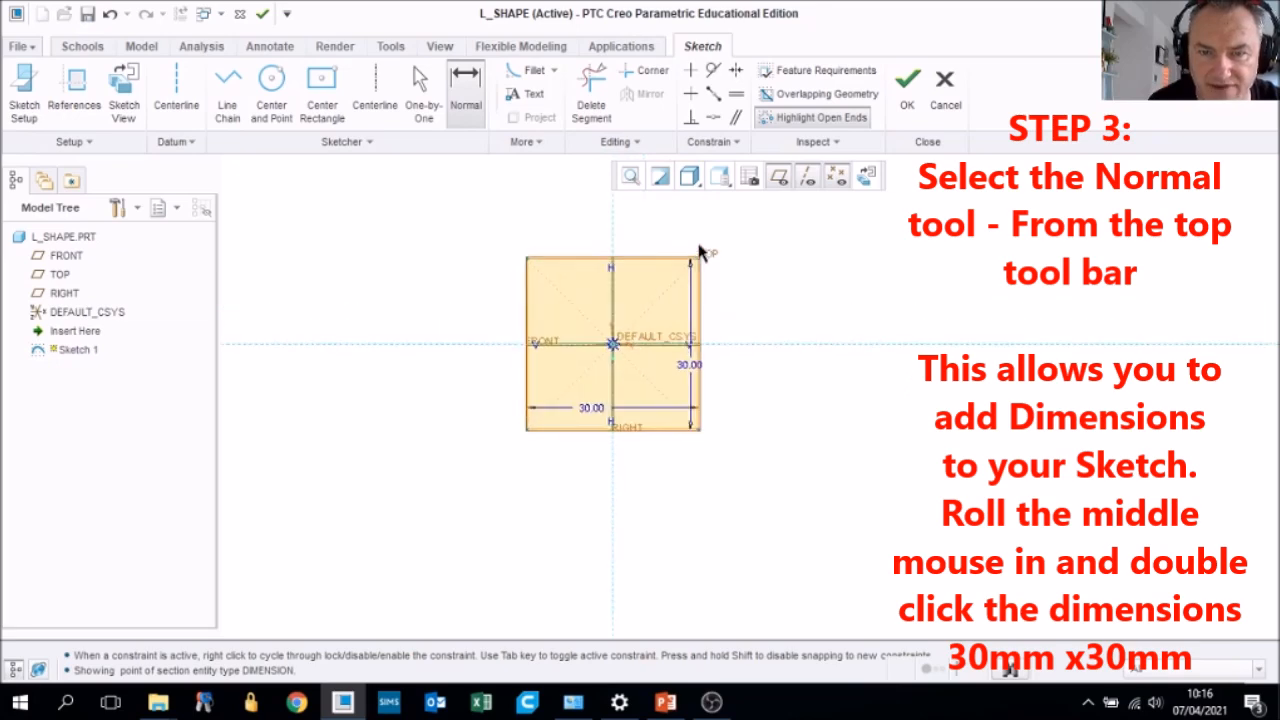
pyautogui.scroll(-1, 700, 252)
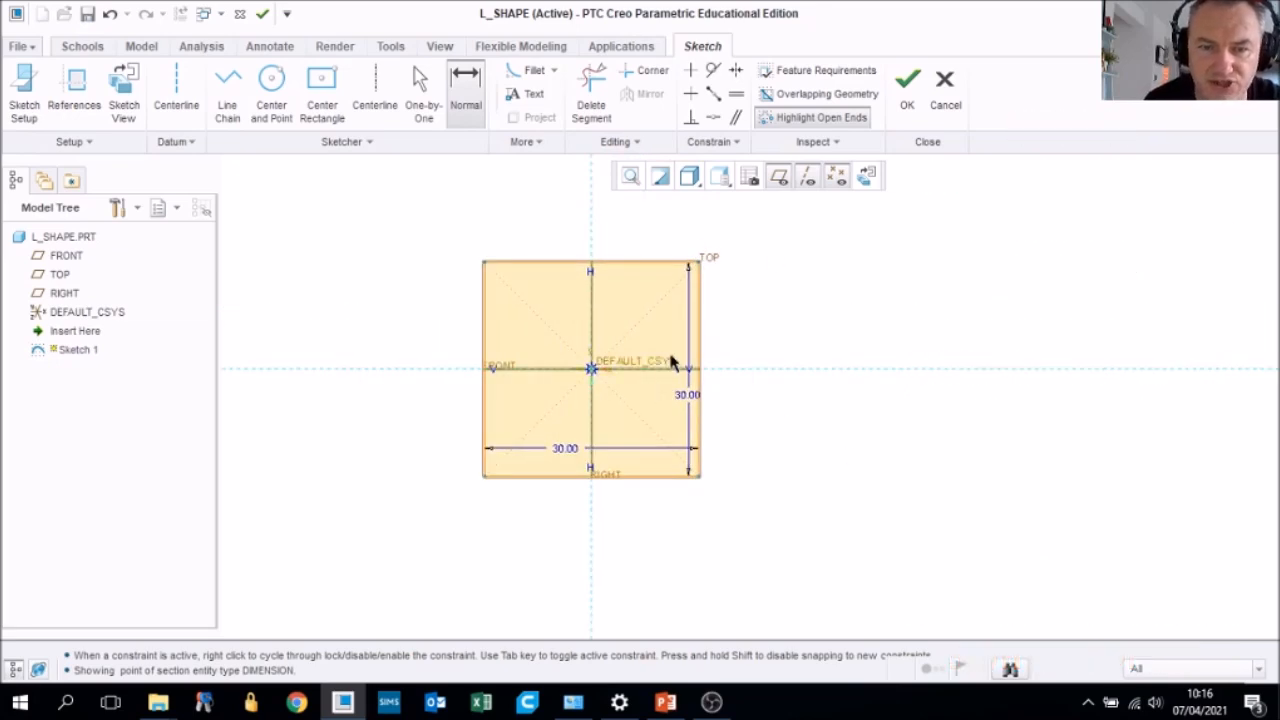
pyautogui.doubleClick(629, 178)
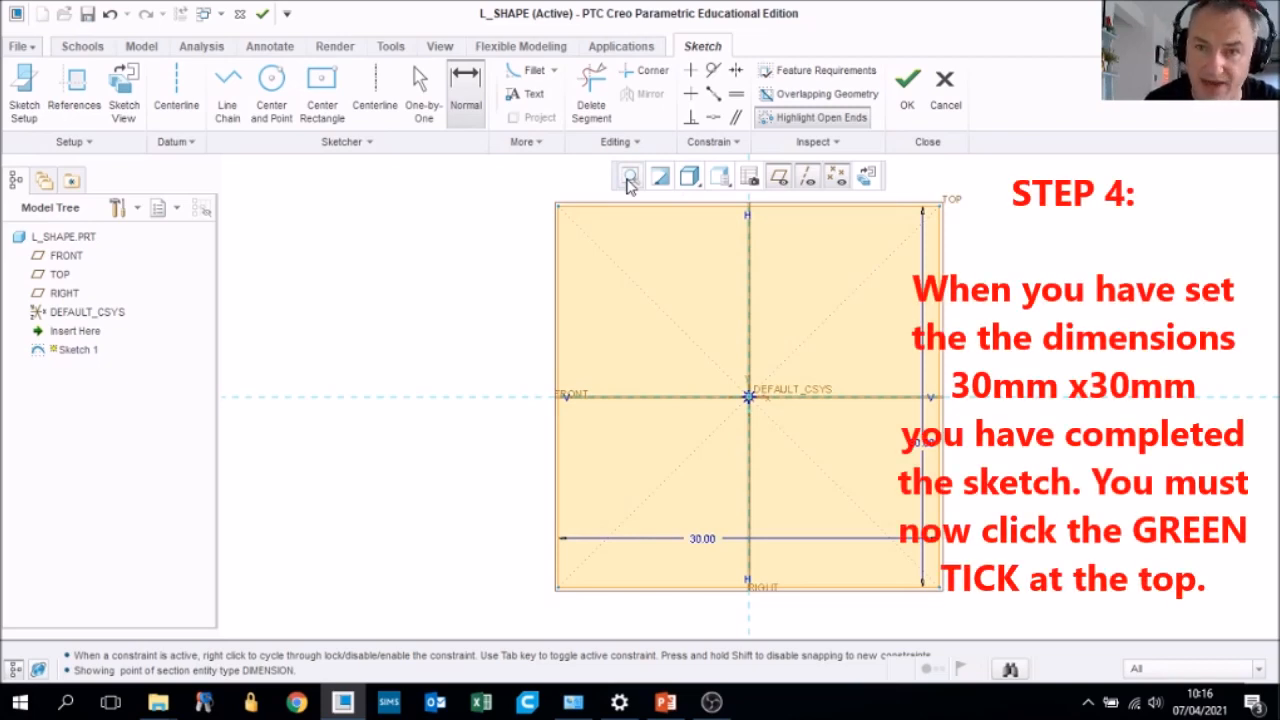
pyautogui.click(908, 88)
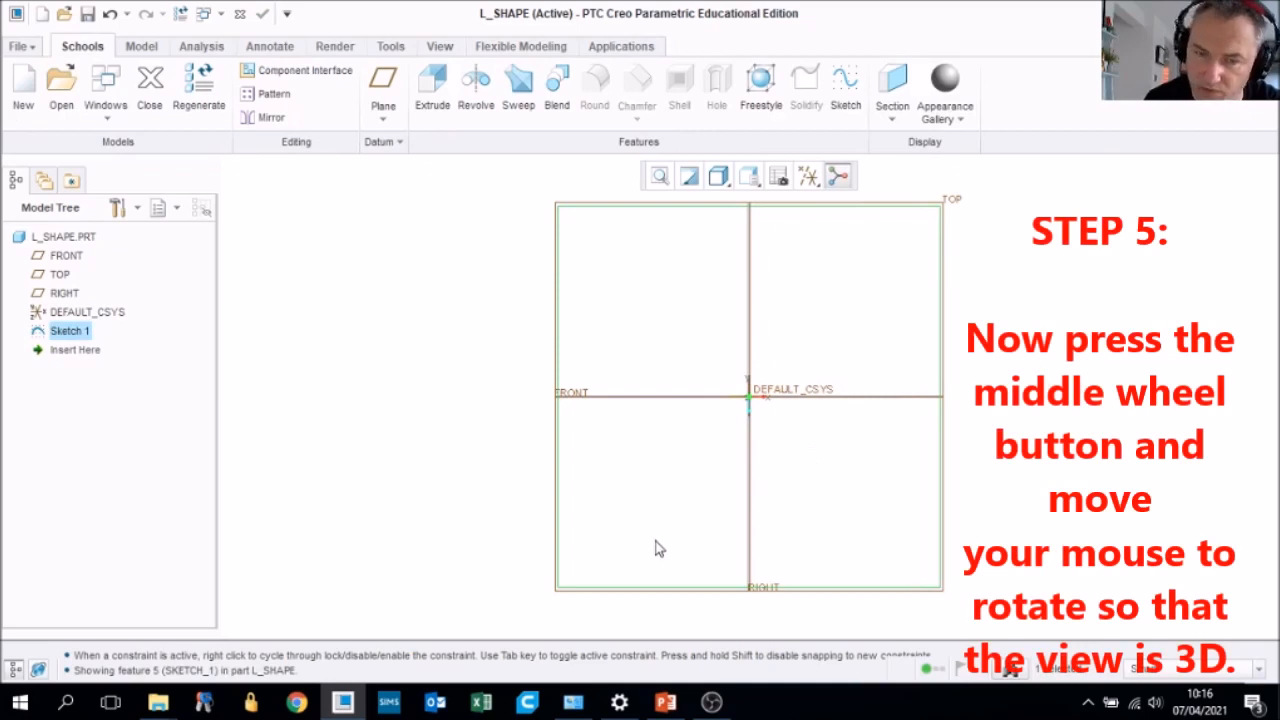
# - Extrude the square sketch to a depth of 100 mm as a solid
pyautogui.moveTo(703, 523)
pyautogui.mouseDown(button='middle')
pyautogui.moveTo(709, 503)
pyautogui.moveTo(754, 481)
pyautogui.mouseUp(button='middle')
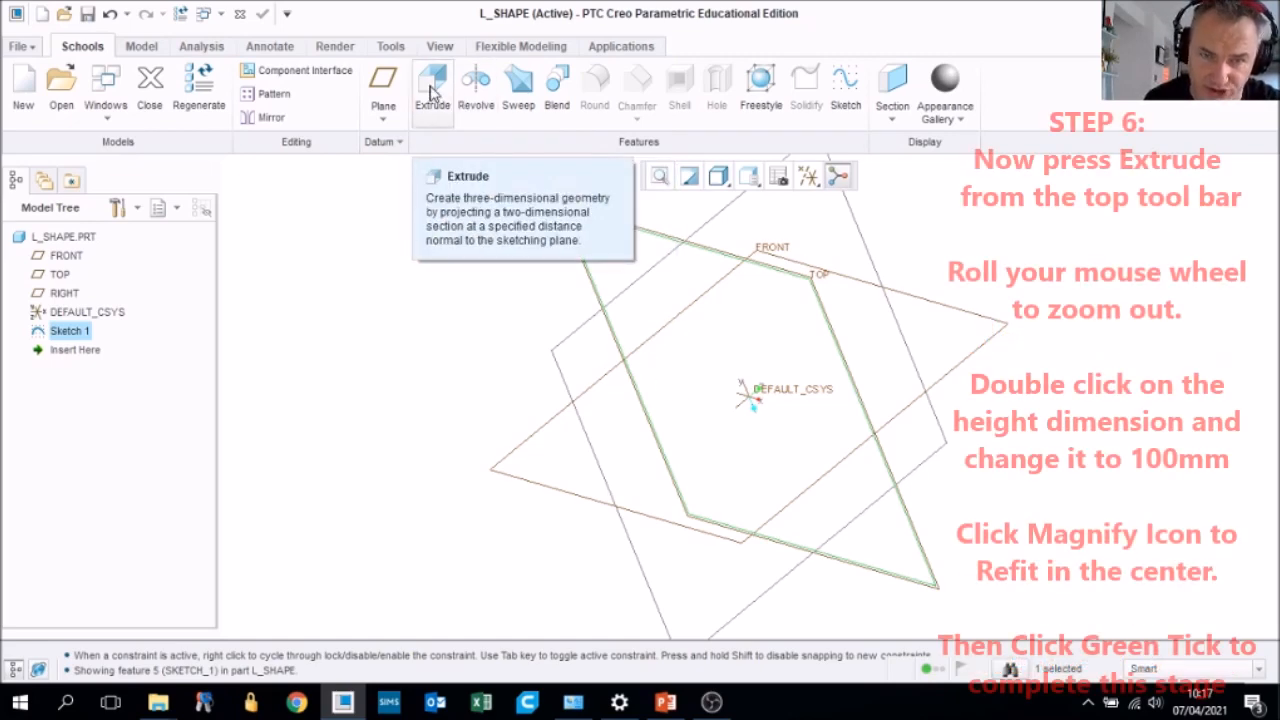
pyautogui.click(432, 92)
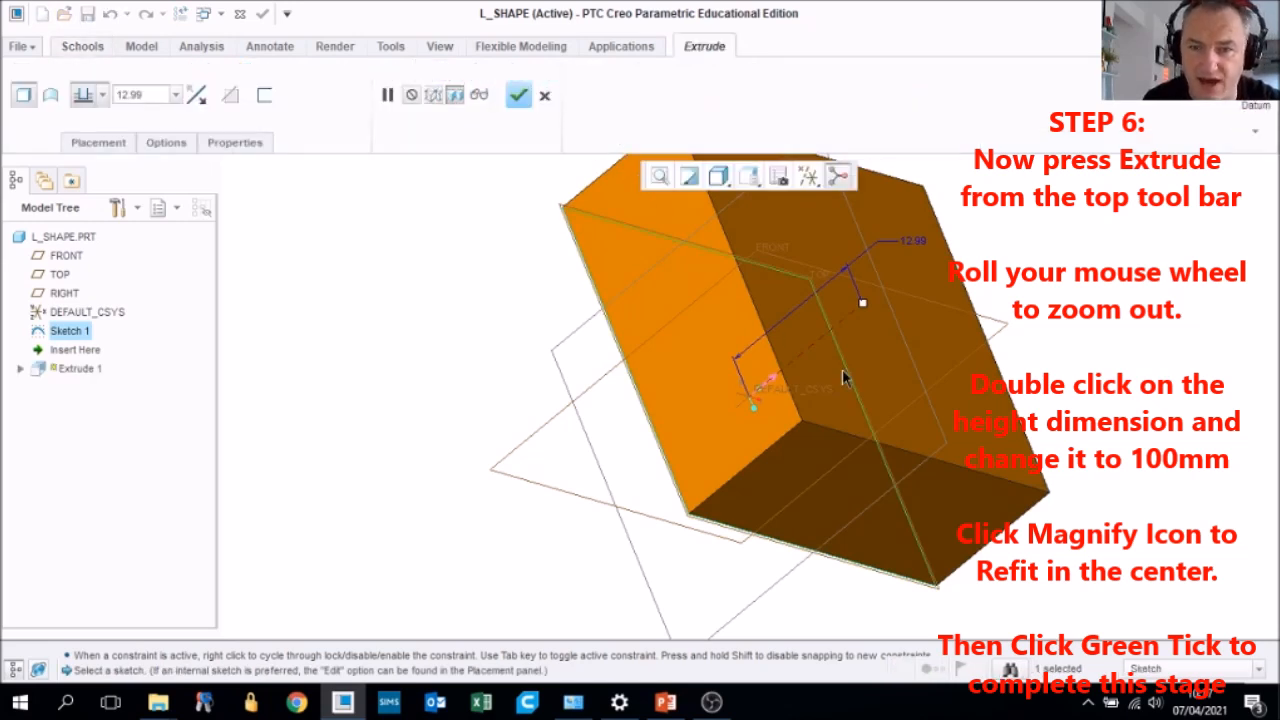
pyautogui.scroll(-5, 842, 372)
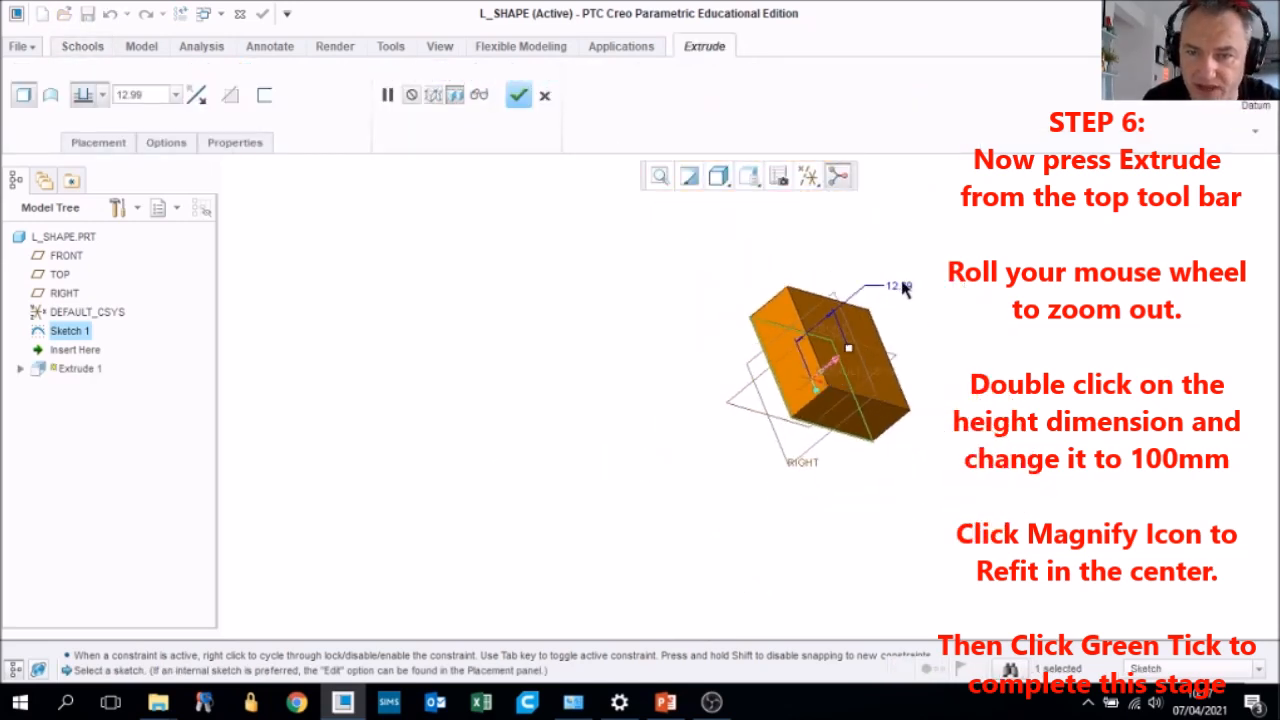
pyautogui.doubleClick(900, 287)
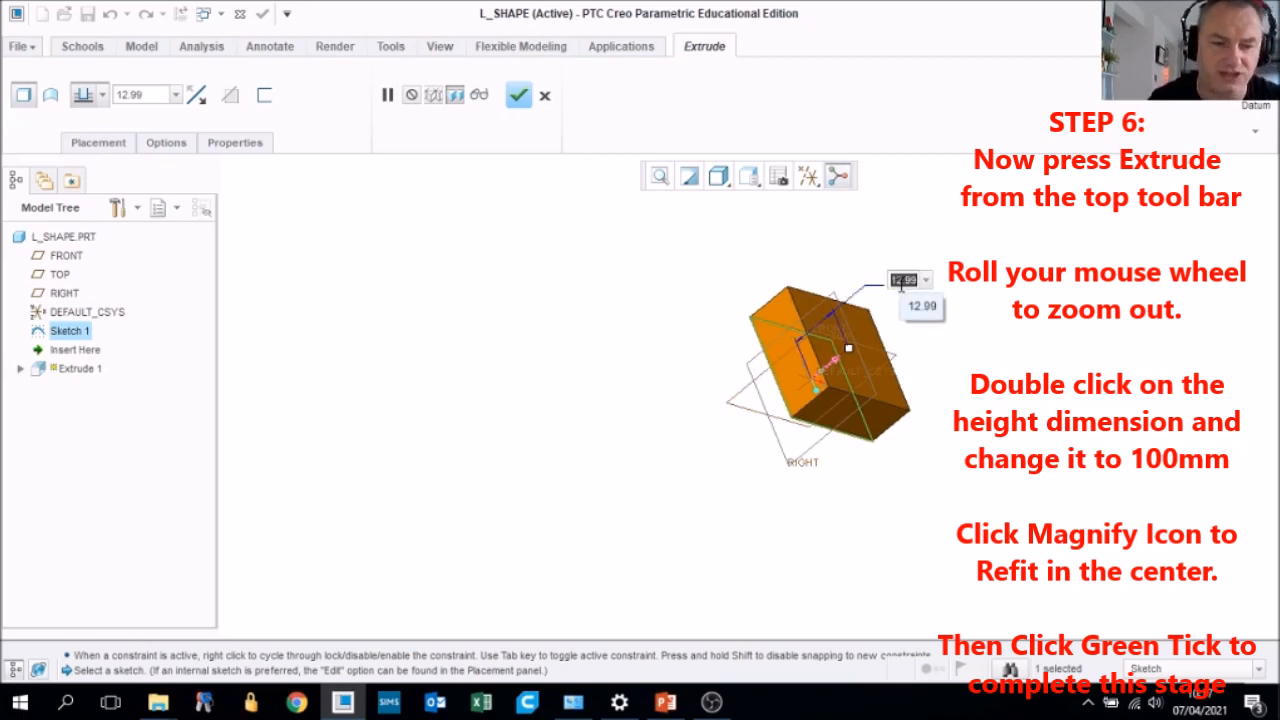
pyautogui.write('100')
pyautogui.press('Return')
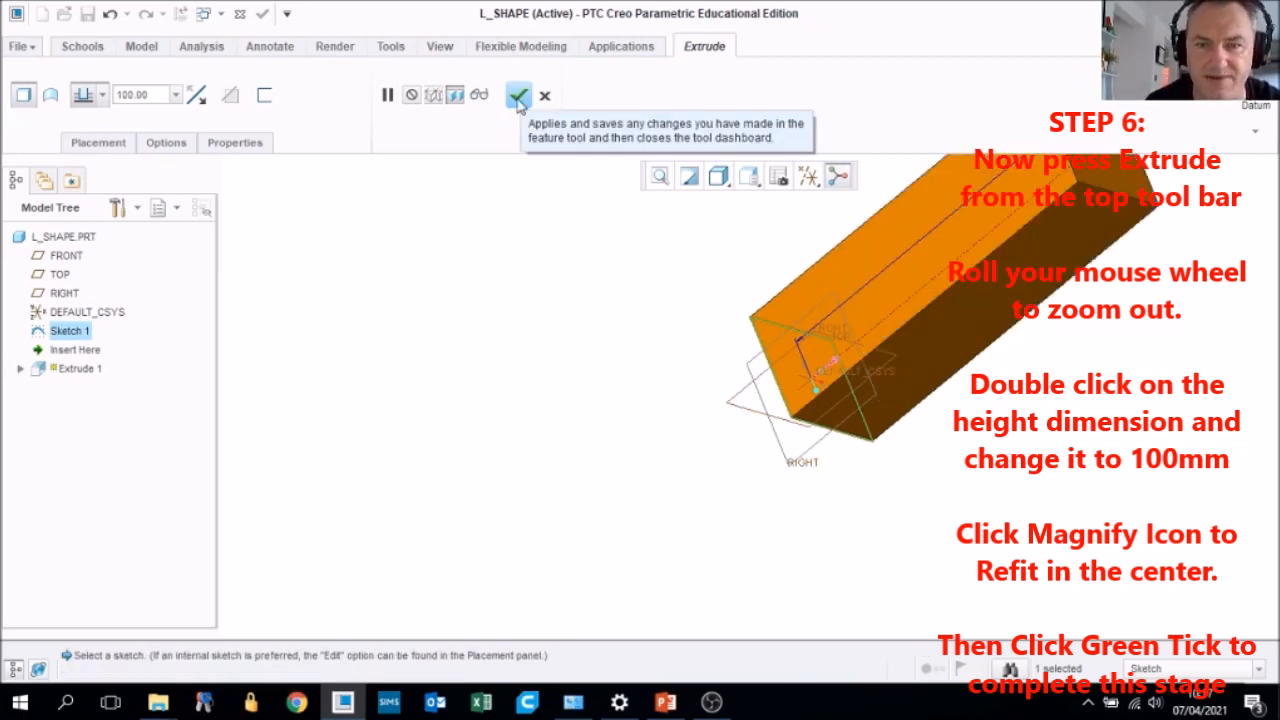
pyautogui.click(659, 177)
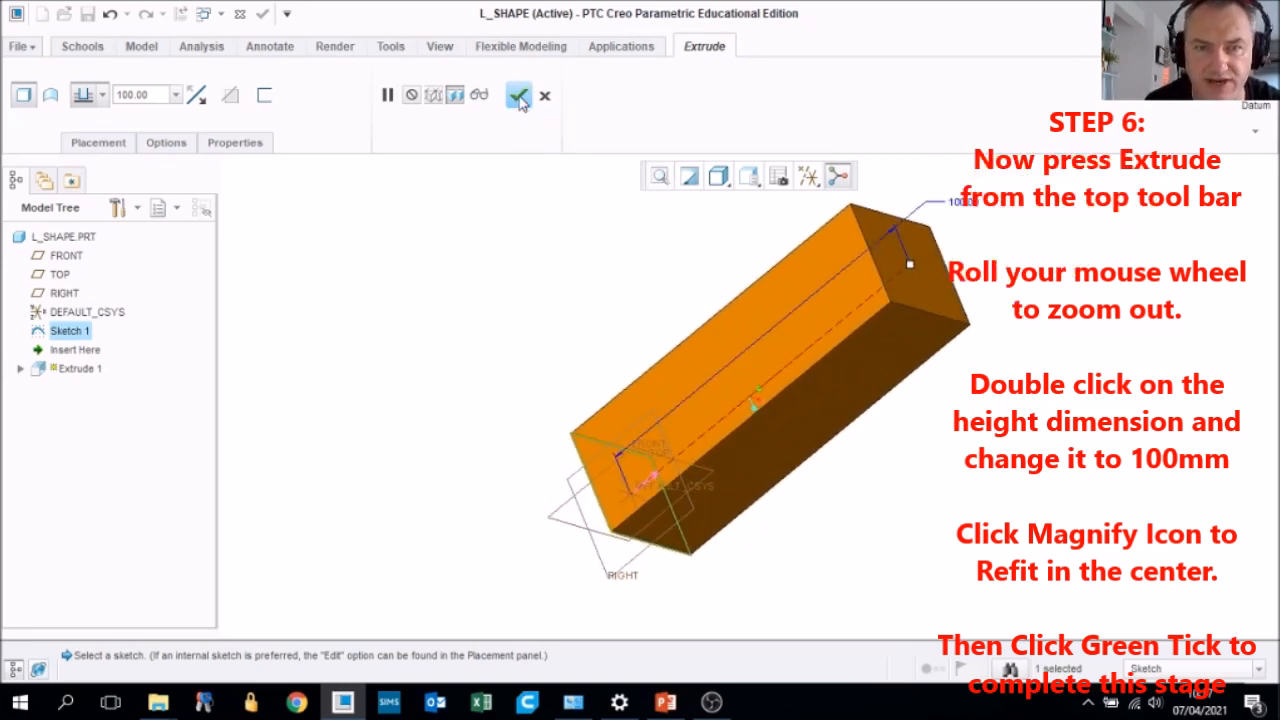
pyautogui.click(518, 96)
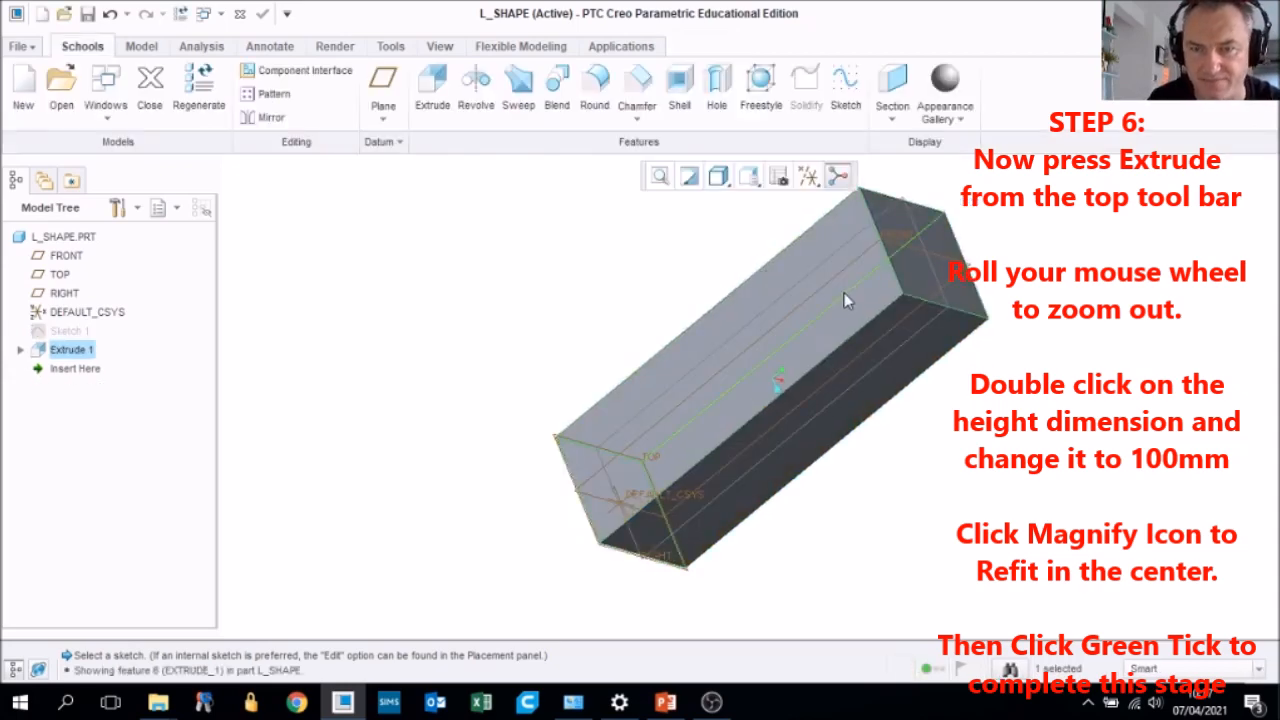
# - Start a new sketch on one of the upright long faces of the extruded block
pyautogui.moveTo(846, 294)
pyautogui.mouseDown(button='middle')
pyautogui.moveTo(814, 271)
pyautogui.moveTo(837, 248)
pyautogui.moveTo(849, 277)
pyautogui.moveTo(835, 278)
pyautogui.mouseUp(button='middle')
pyautogui.click(1055, 290)
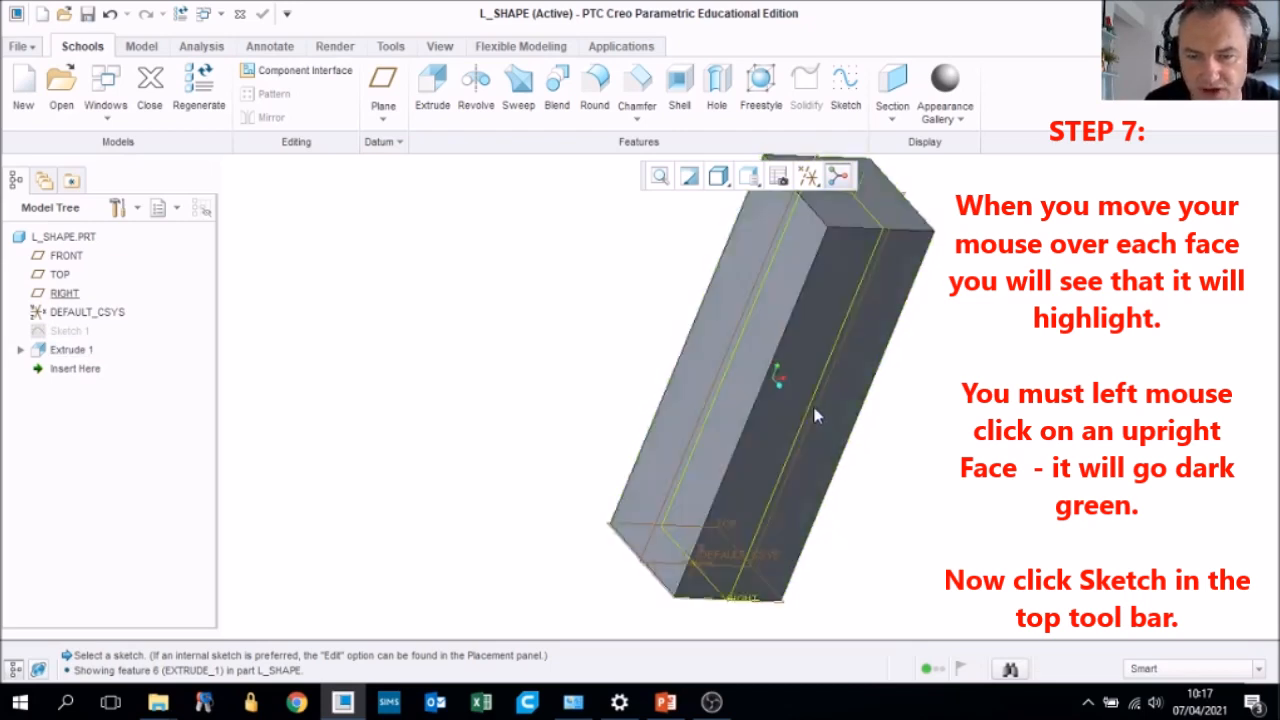
pyautogui.click(880, 309)
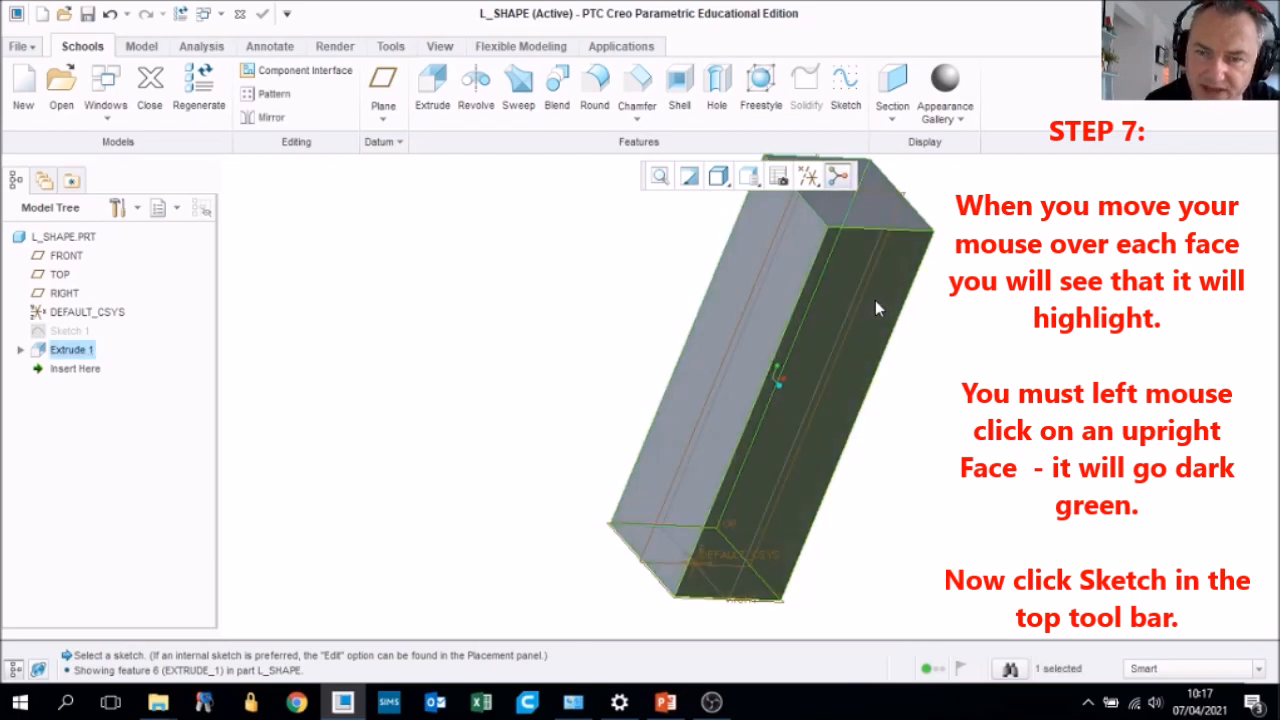
pyautogui.click(875, 305)
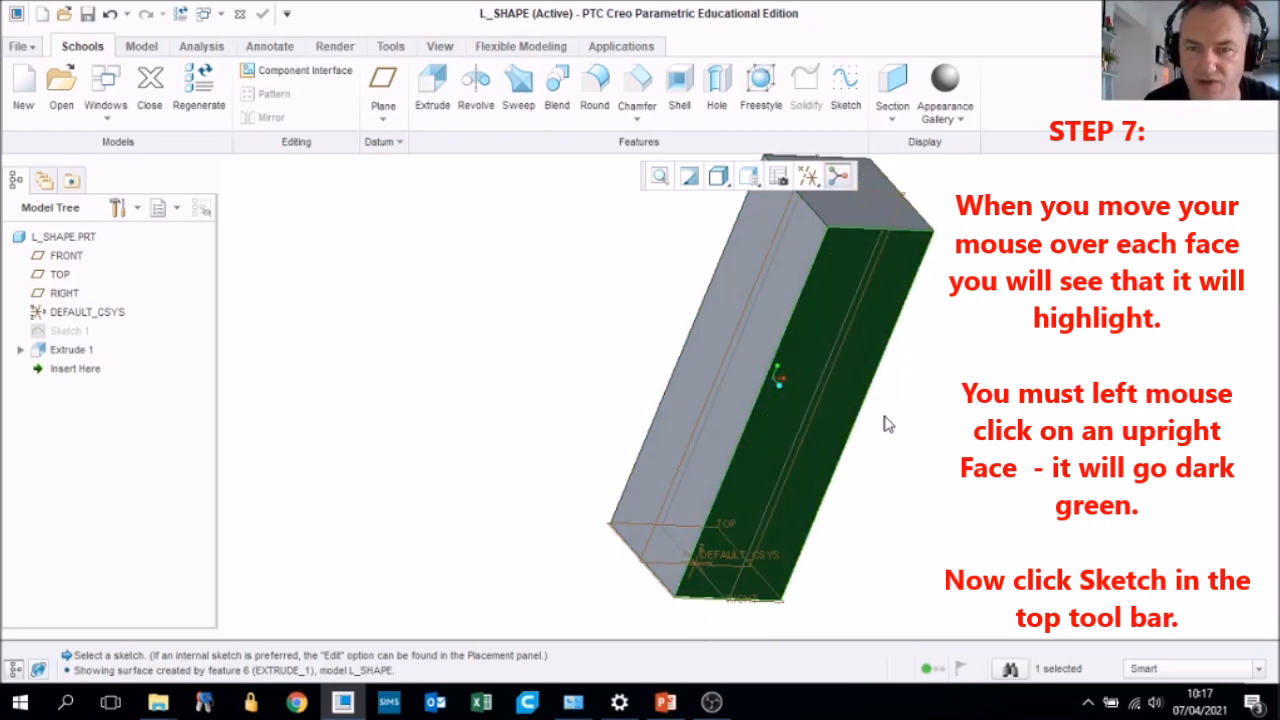
pyautogui.click(846, 84)
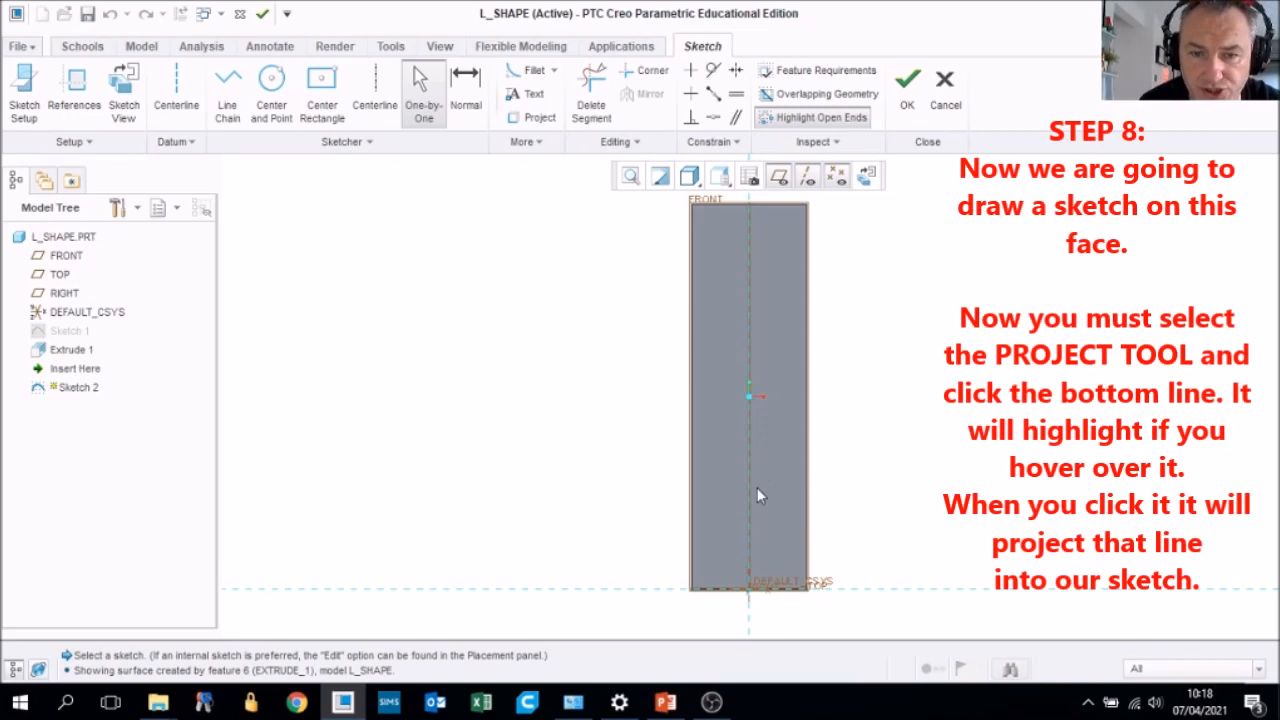
# - Project the bottom edge of the block's face into the sketch
pyautogui.scroll(2, 778, 566)
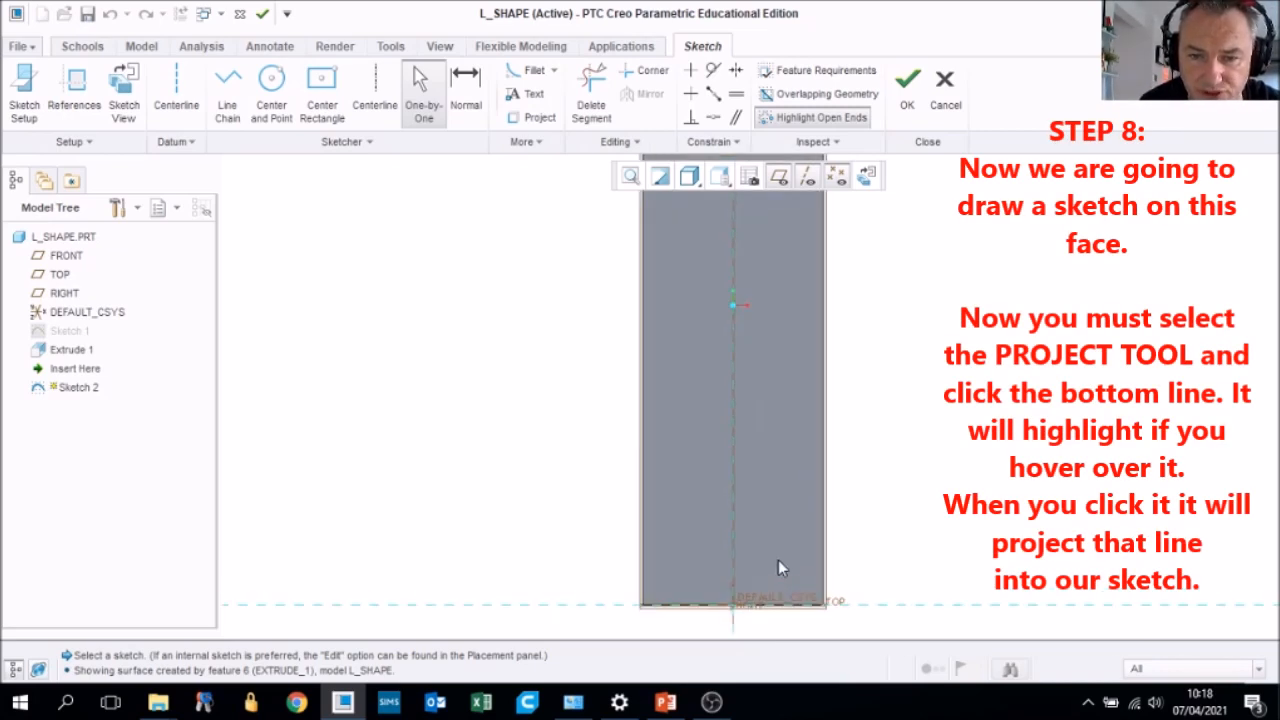
pyautogui.click(540, 118)
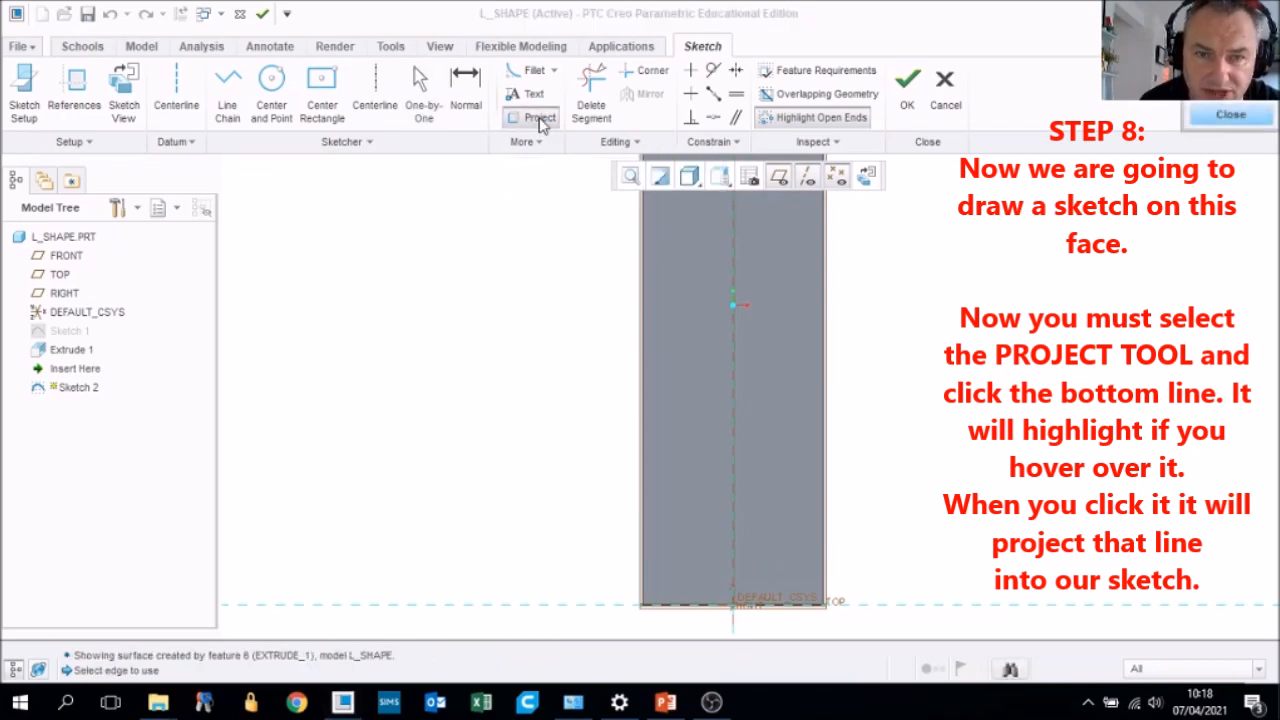
pyautogui.click(713, 608)
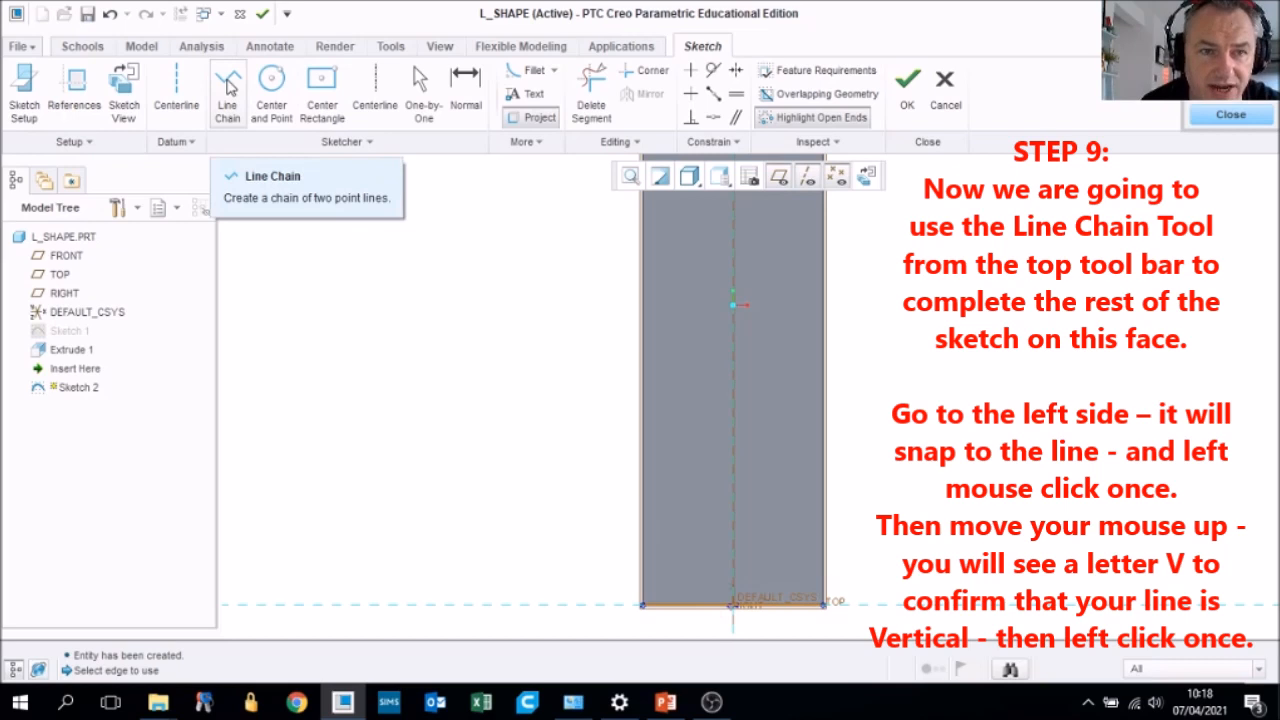
# - Draw a line chain up, across and down from the projected edge's ends, closing a rectangle about 25 mm high across the face's full width
pyautogui.click(229, 87)
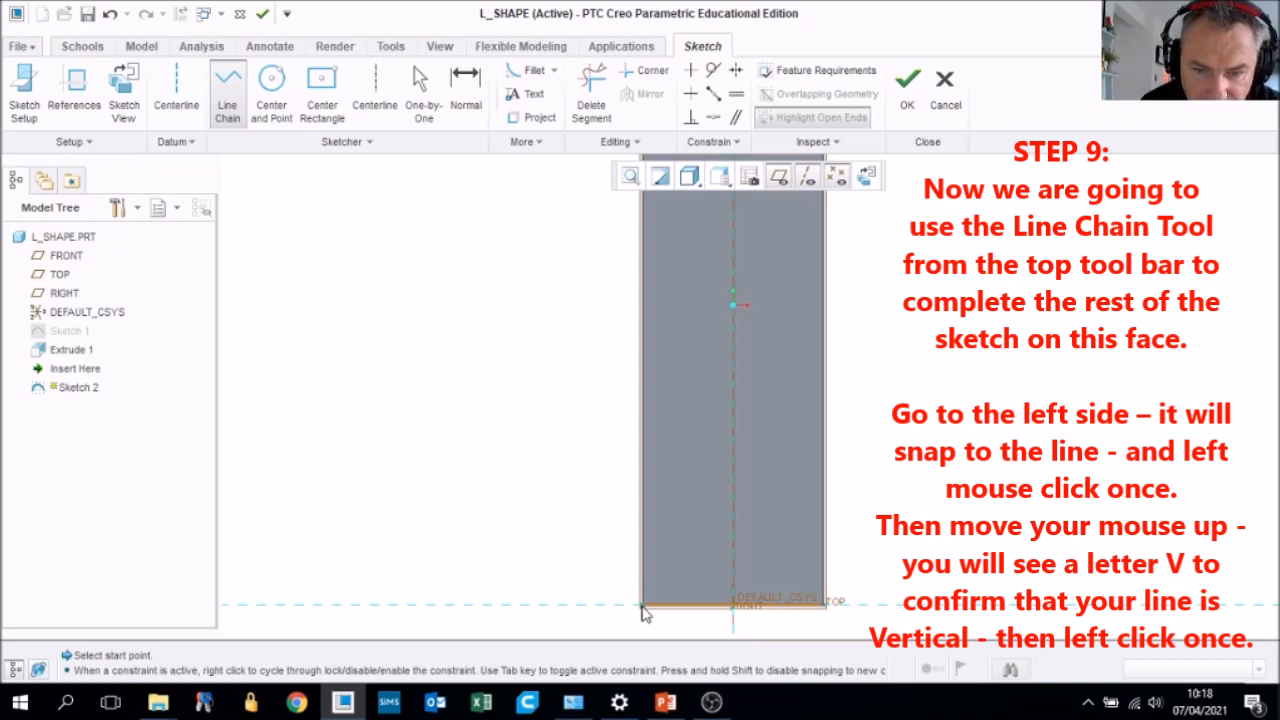
pyautogui.click(642, 606)
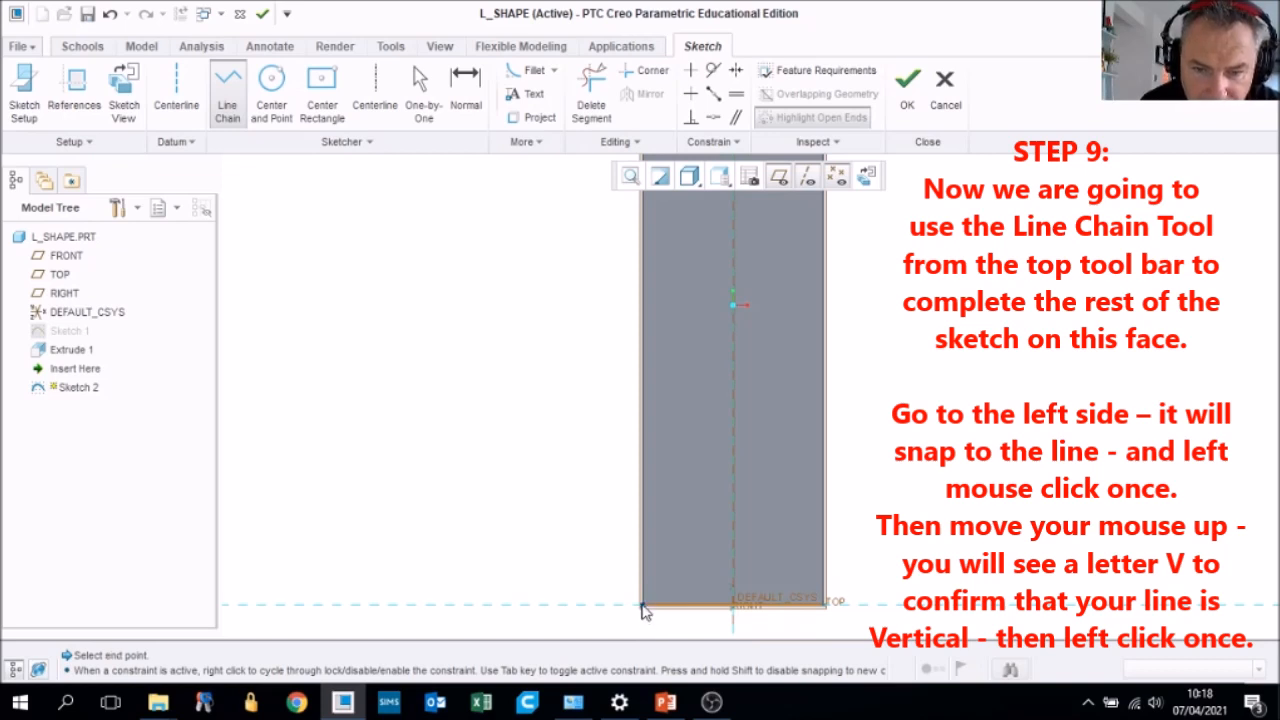
pyautogui.click(643, 453)
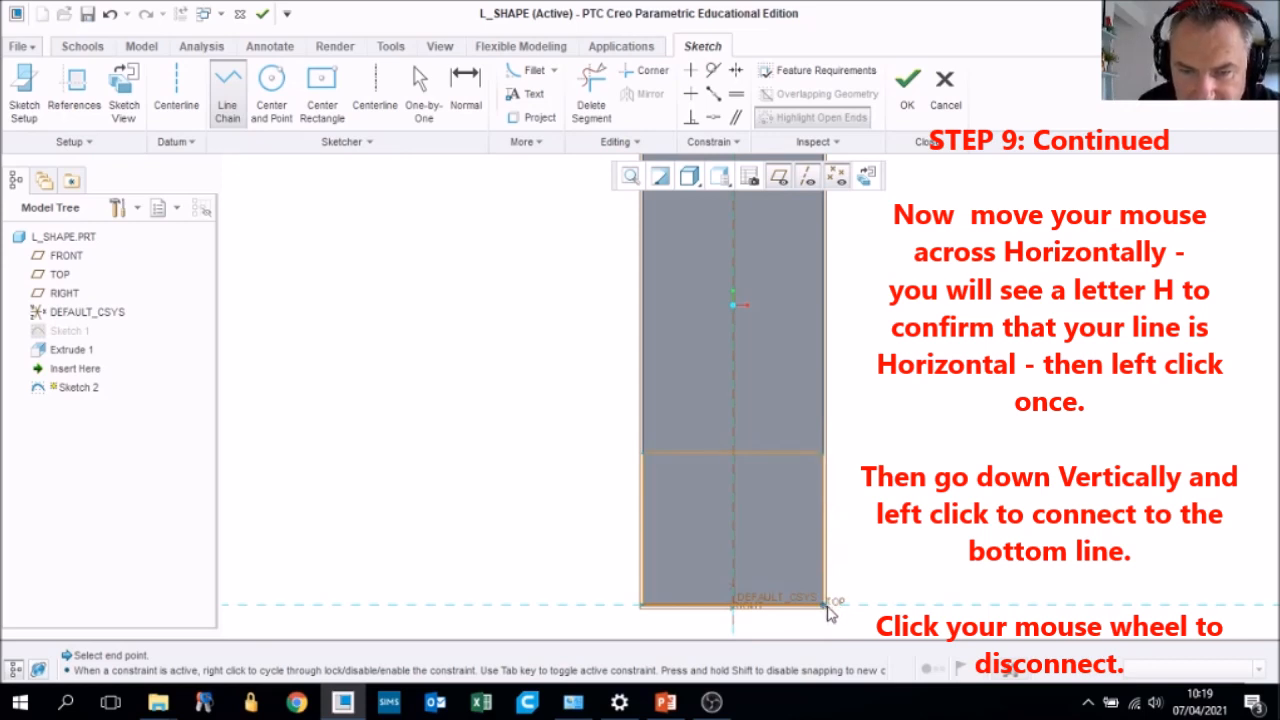
pyautogui.click(827, 607)
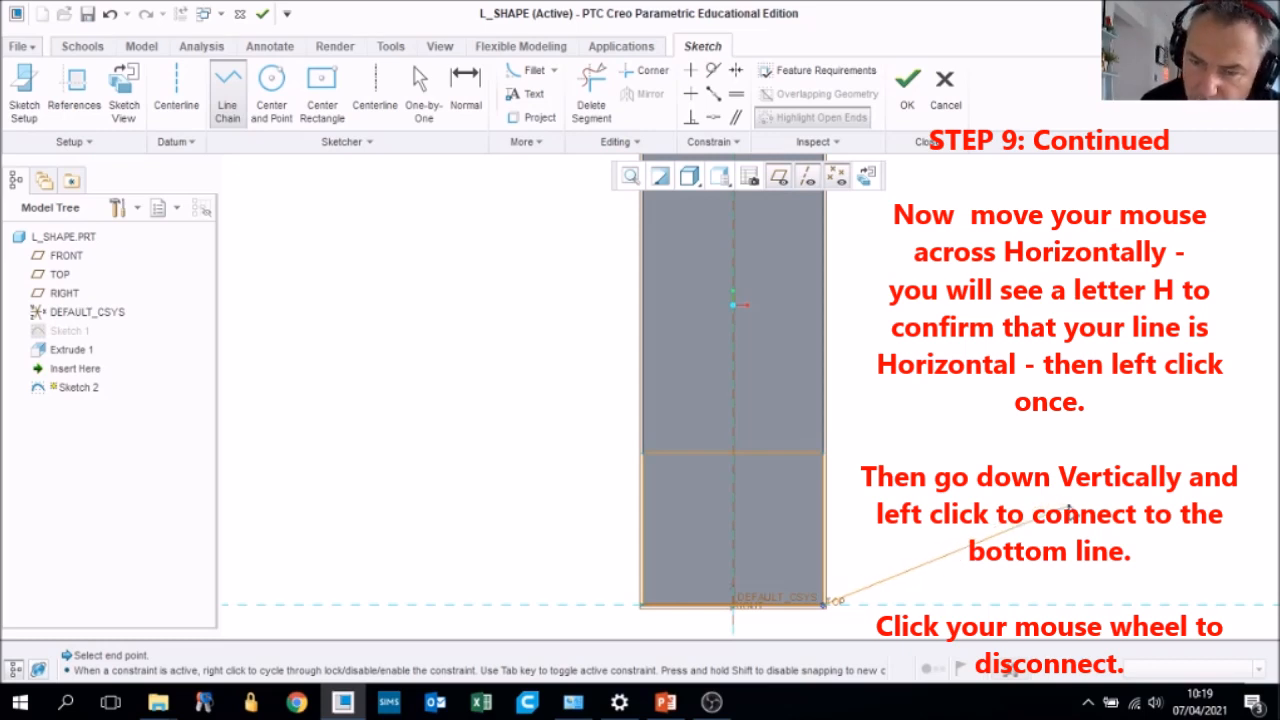
pyautogui.middleClick(1068, 512)
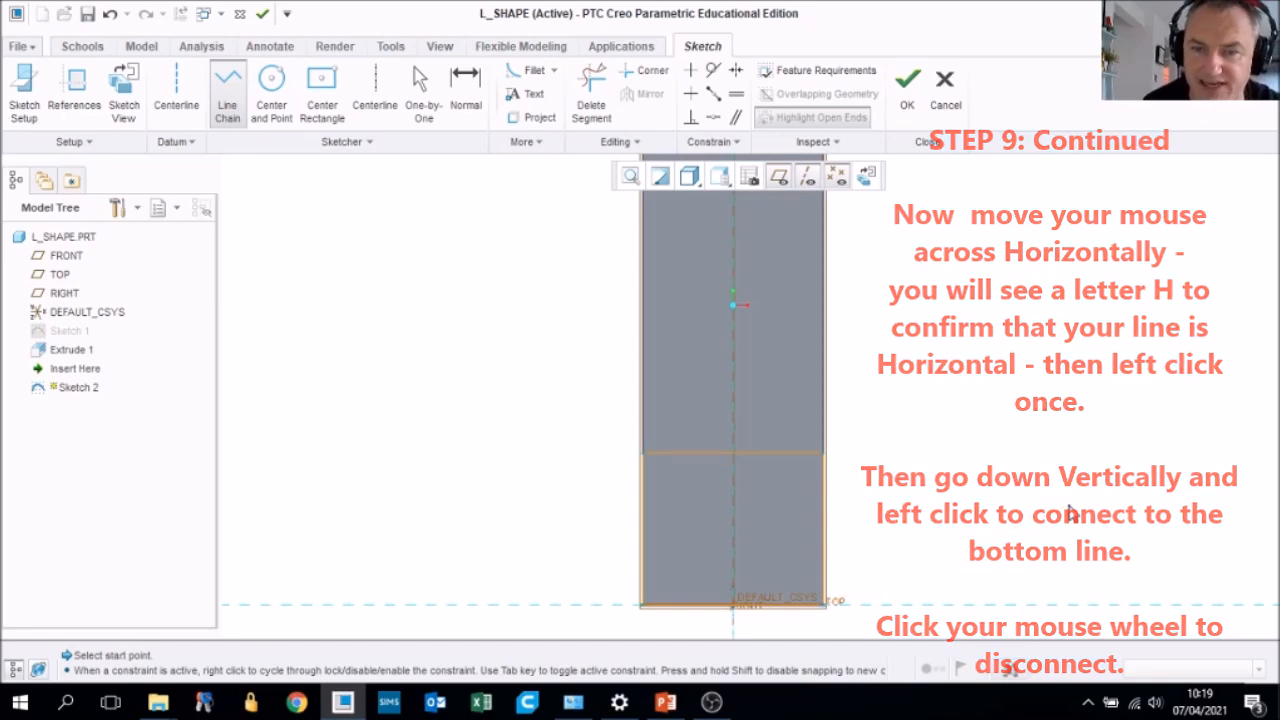
# - Set the height of the rectangle at the base of the block's face to 30 mm and finish the sketch
pyautogui.moveTo(895, 383); pyautogui.dragTo(931, 393, button='middle')
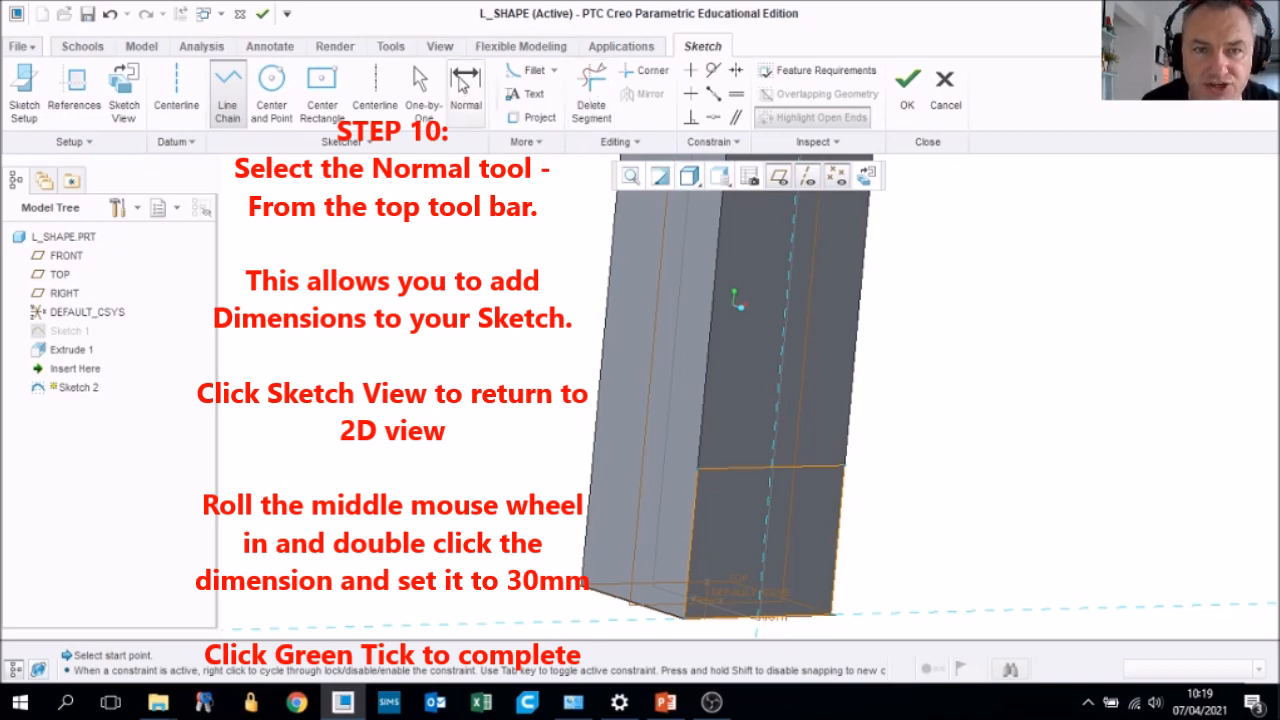
pyautogui.click(465, 80)
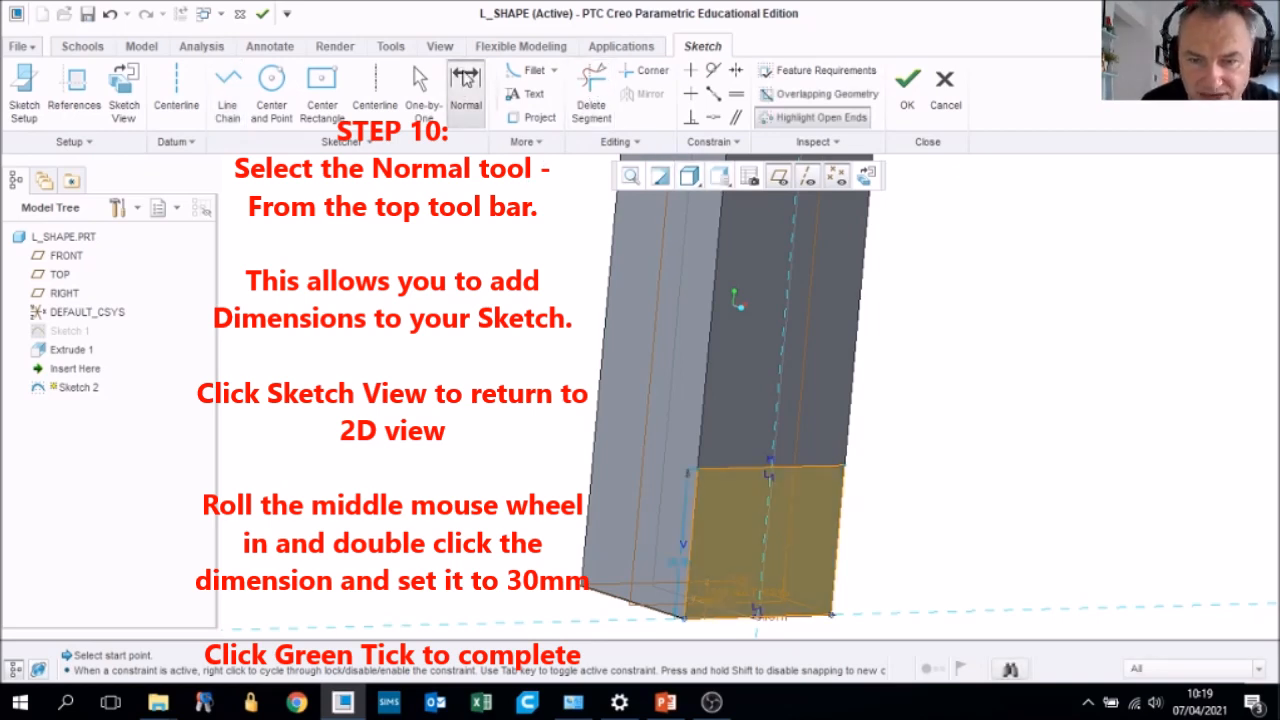
pyautogui.click(868, 180)
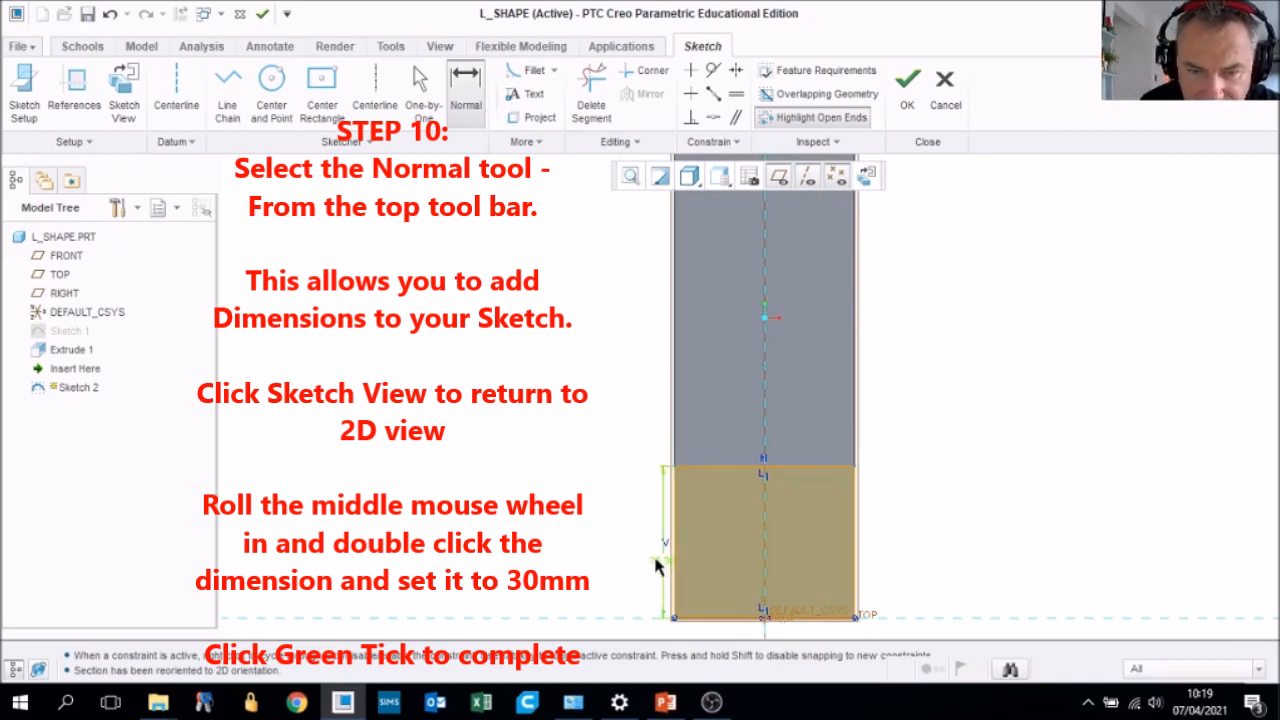
pyautogui.doubleClick(657, 564)
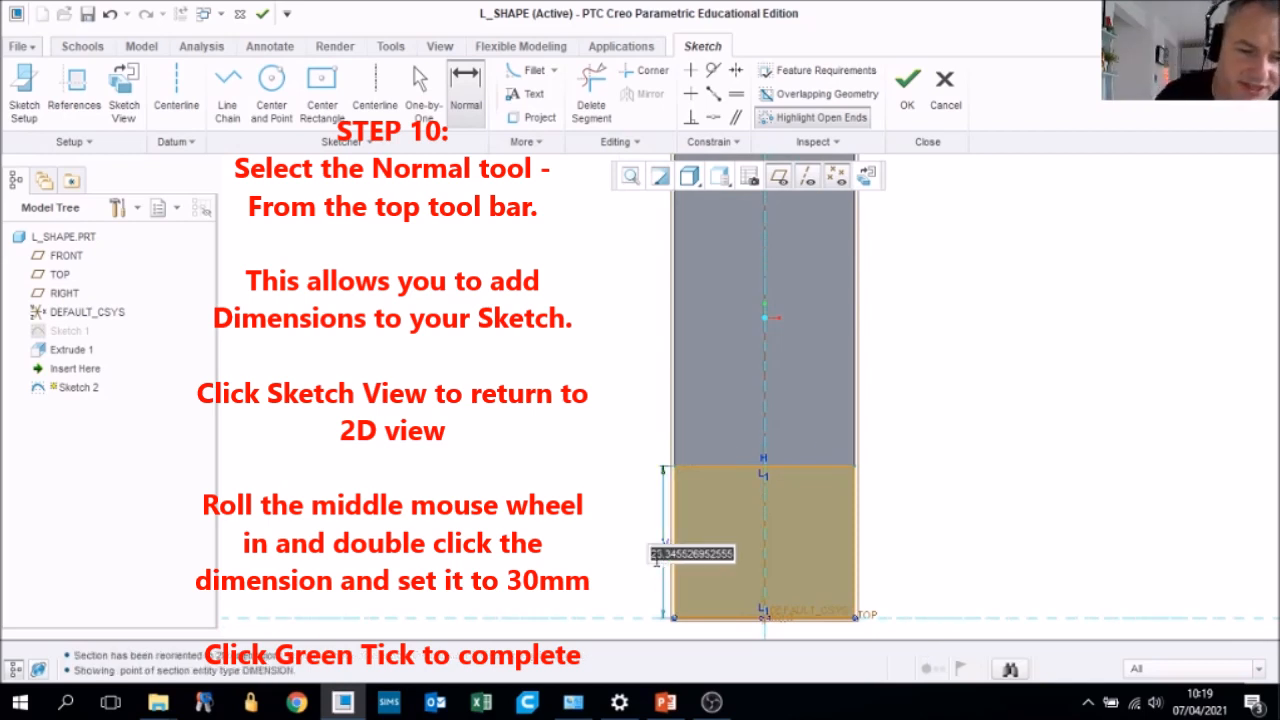
pyautogui.write('3')
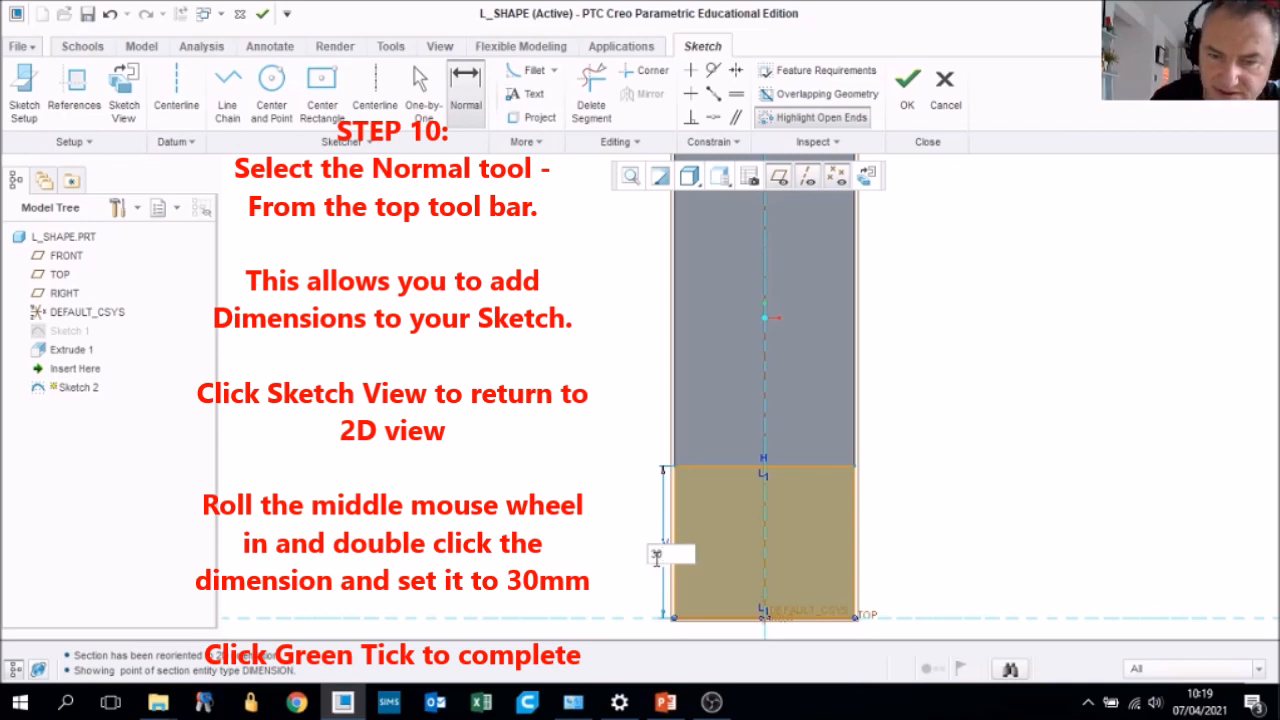
pyautogui.write('0')
pyautogui.press('Return')
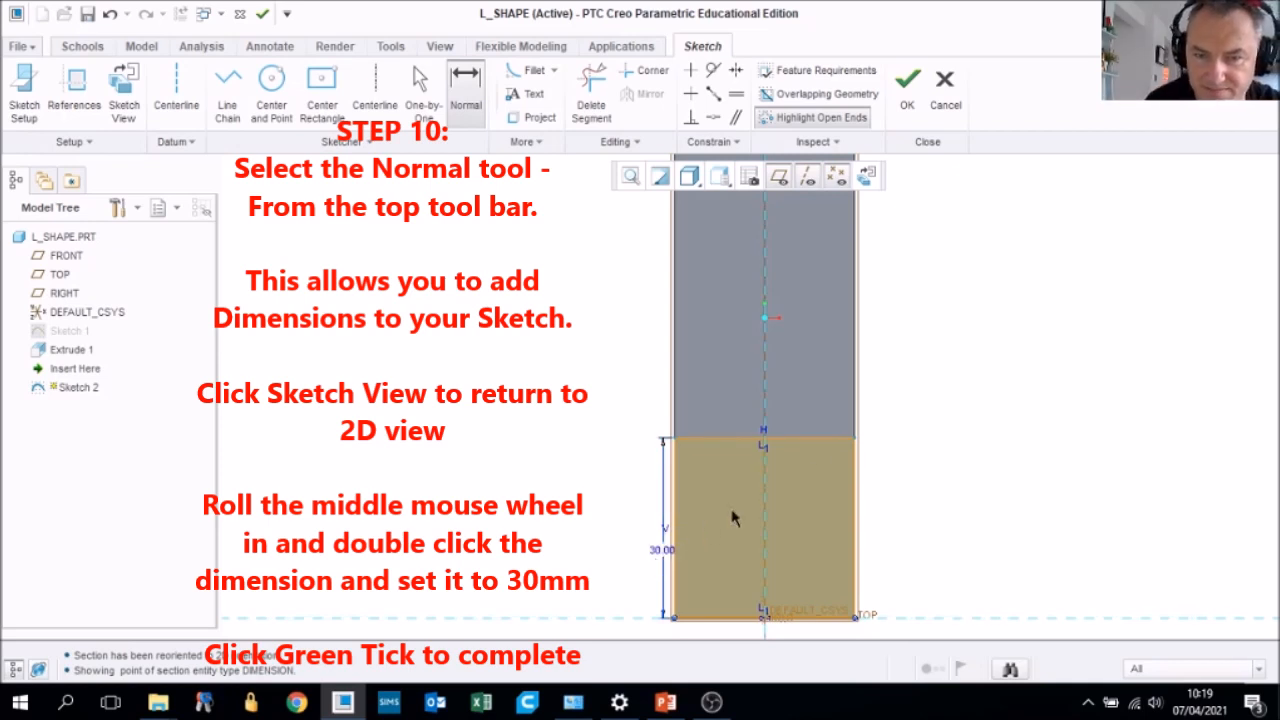
pyautogui.click(908, 82)
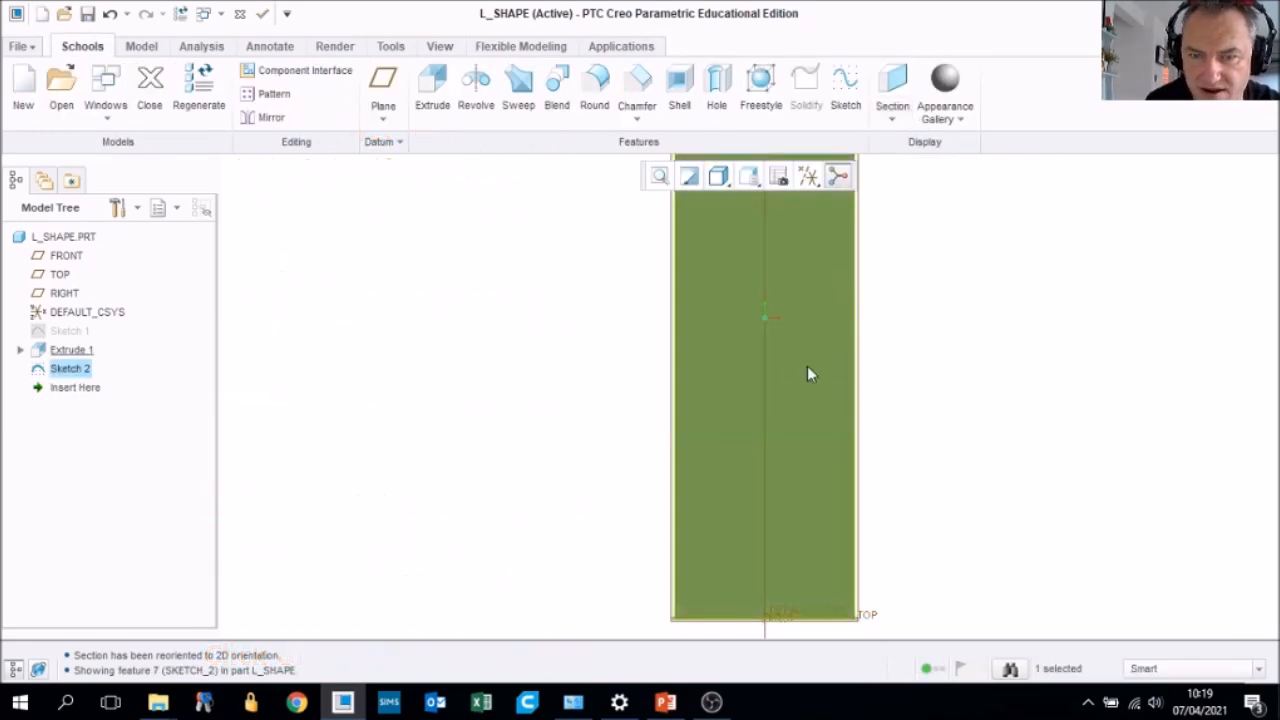
# - Extrude the base rectangle outward from the block to a depth of 50 mm as a solid
pyautogui.hotkey('ctrl', 'd')
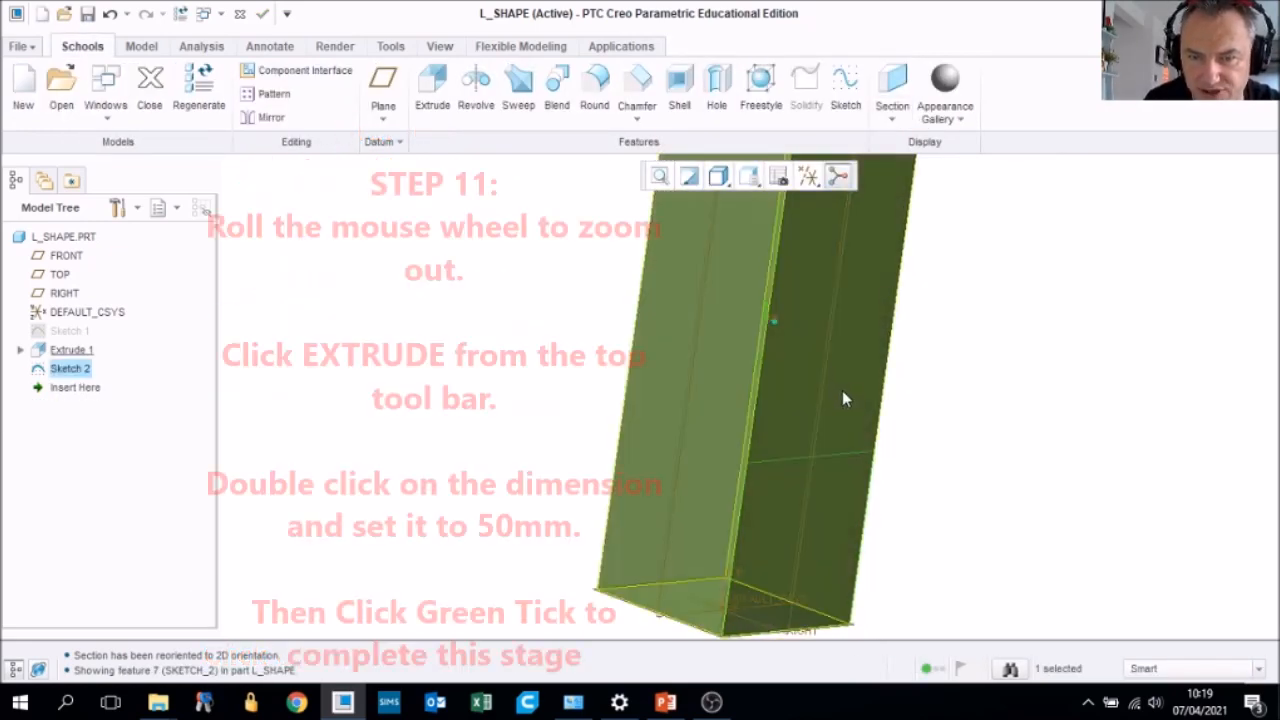
pyautogui.scroll(-3, 842, 390)
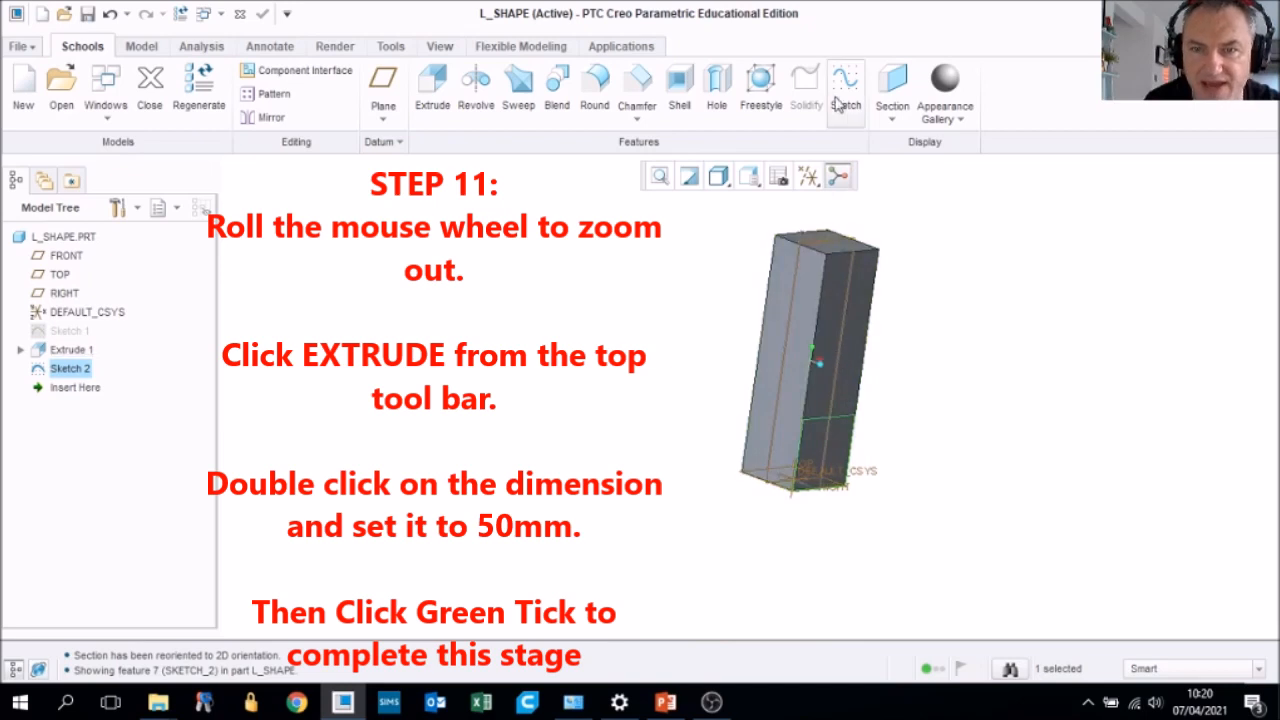
pyautogui.click(430, 88)
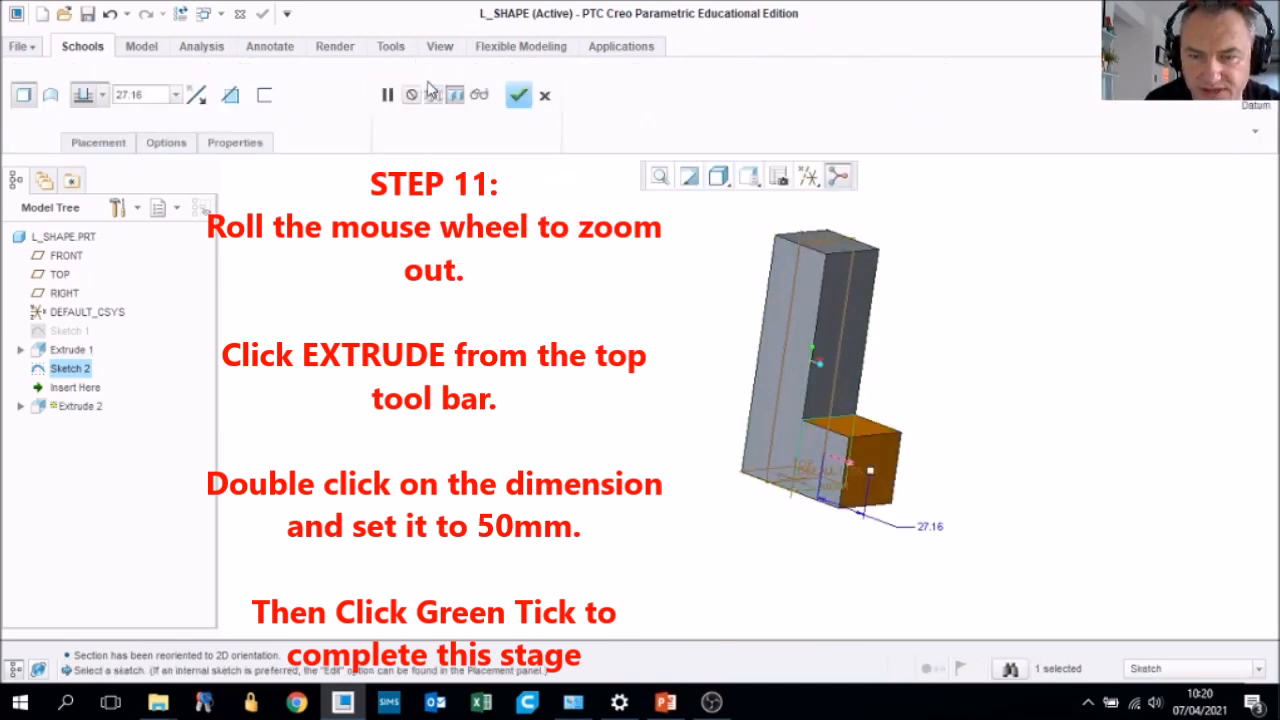
pyautogui.moveTo(870, 477); pyautogui.dragTo(927, 518)
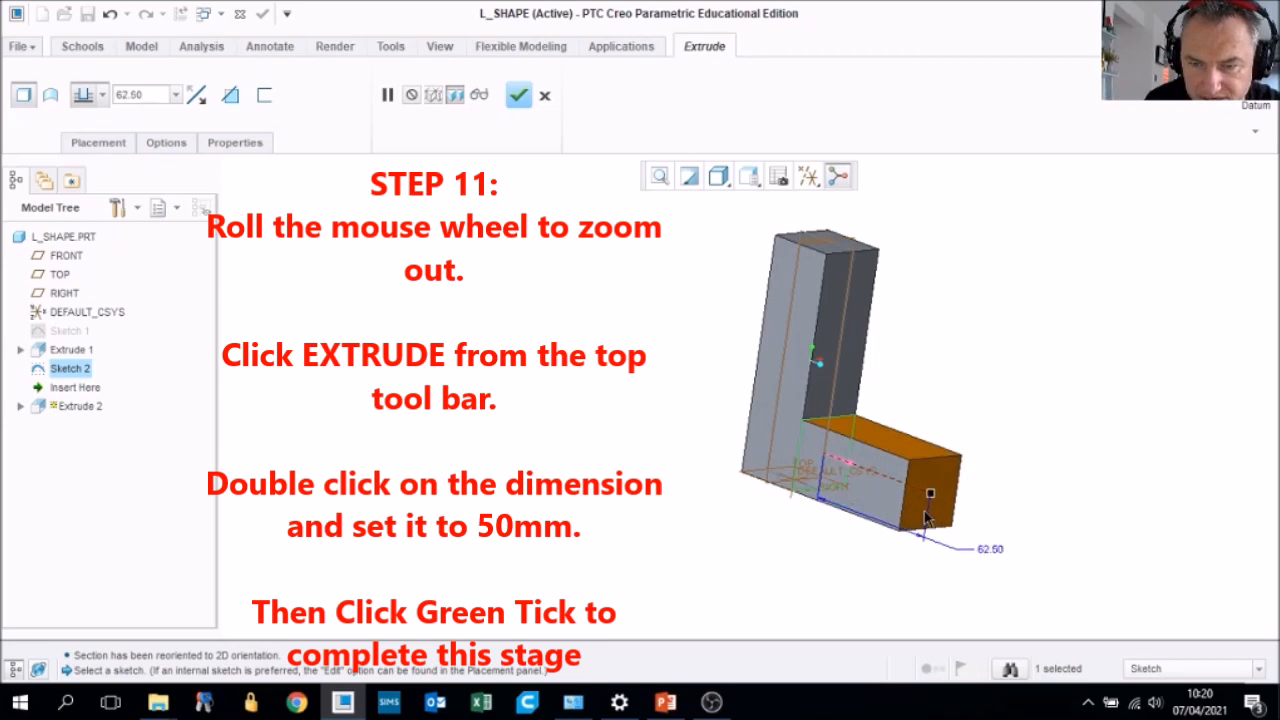
pyautogui.doubleClick(990, 551)
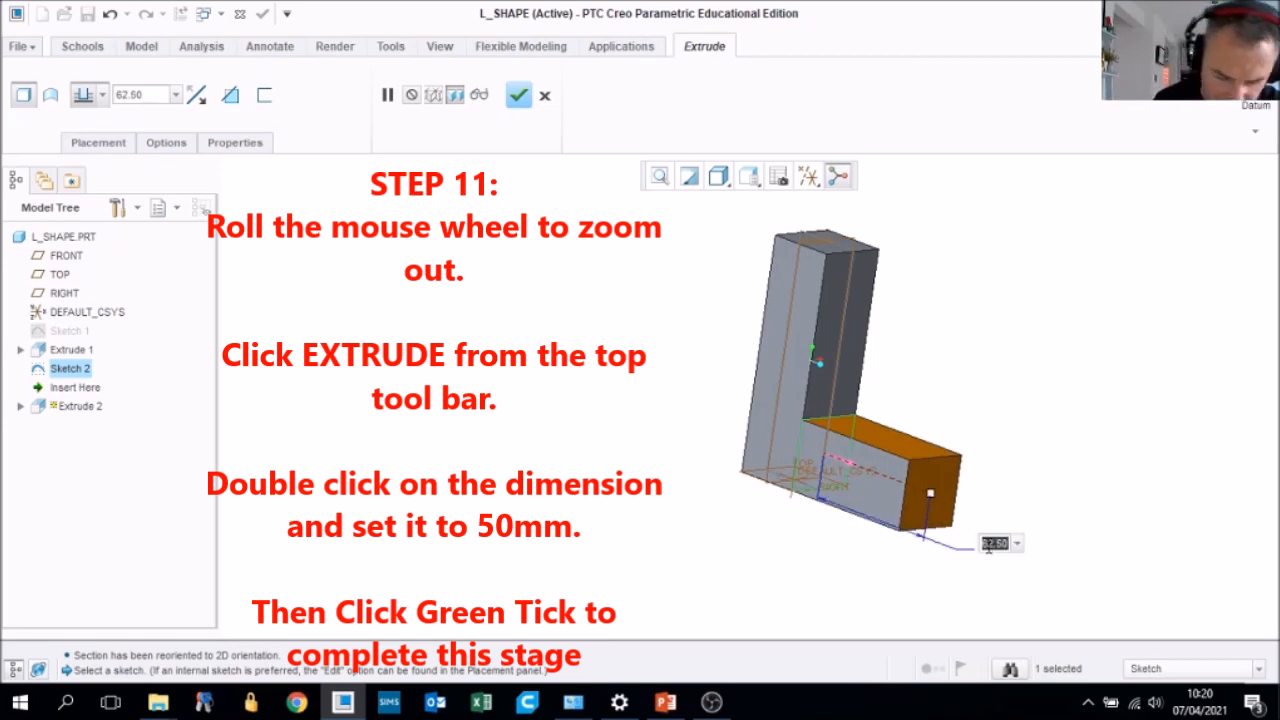
pyautogui.write('50')
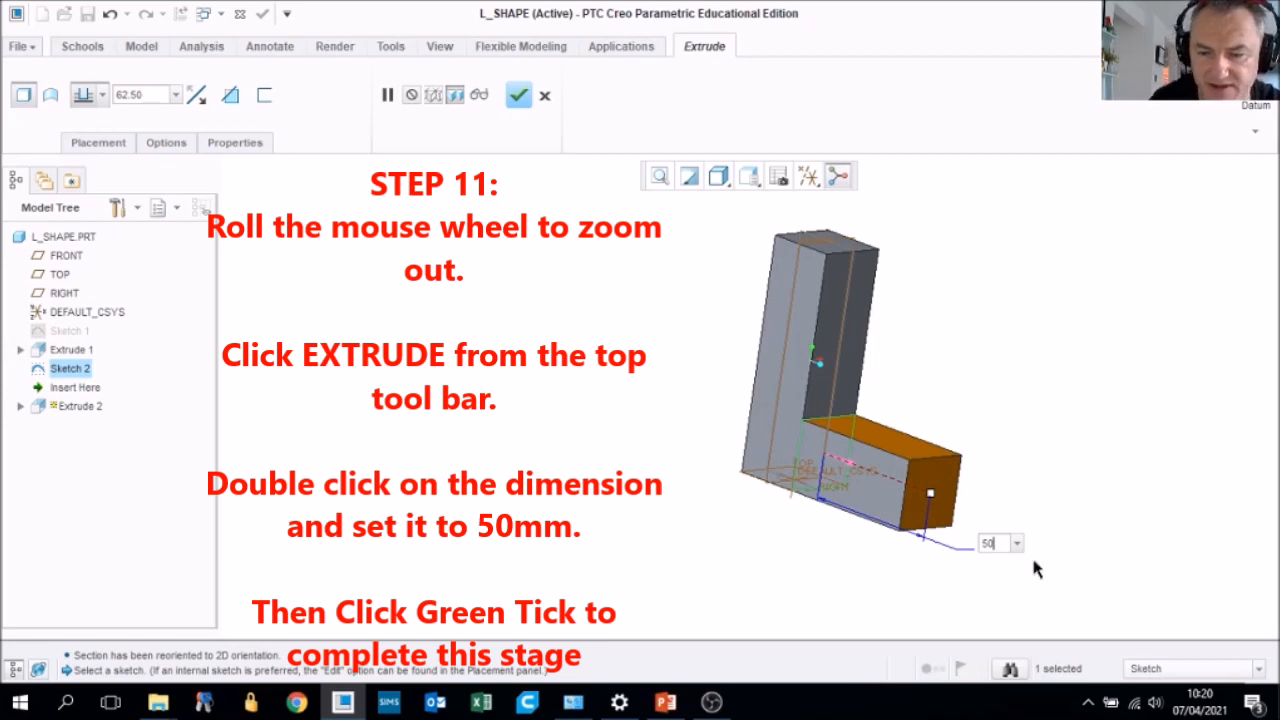
pyautogui.press('Return')
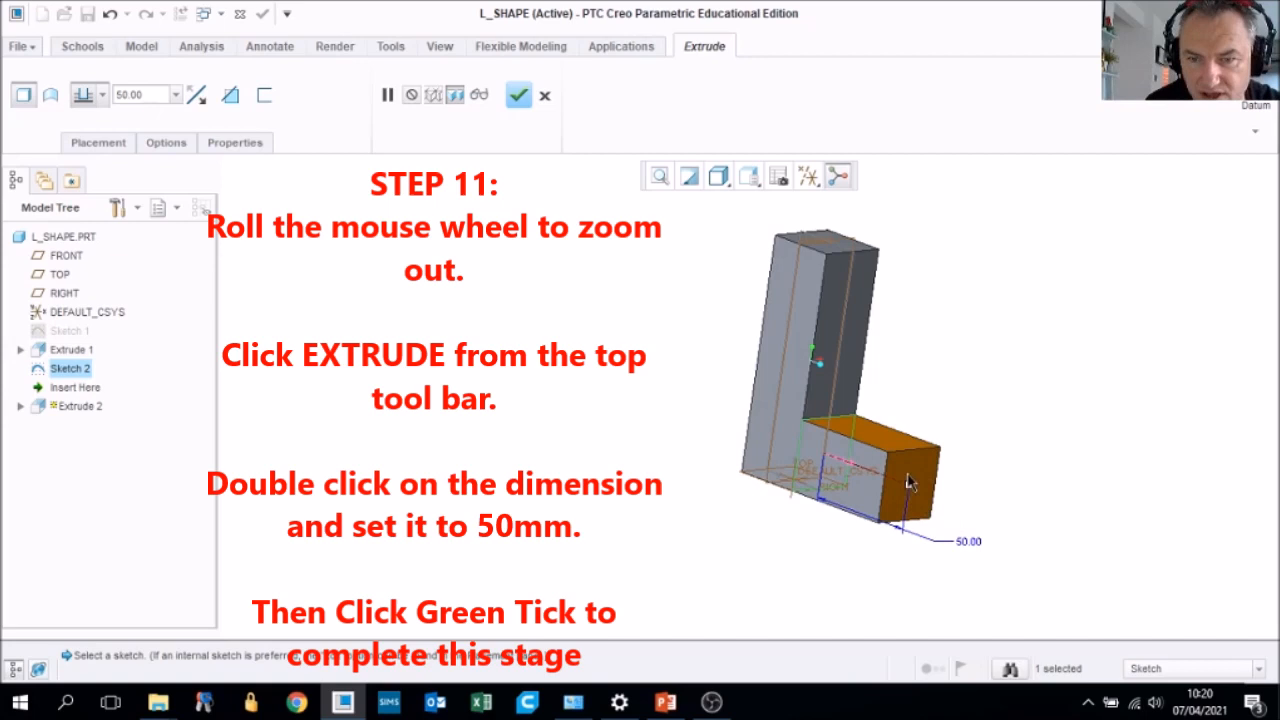
pyautogui.click(519, 96)
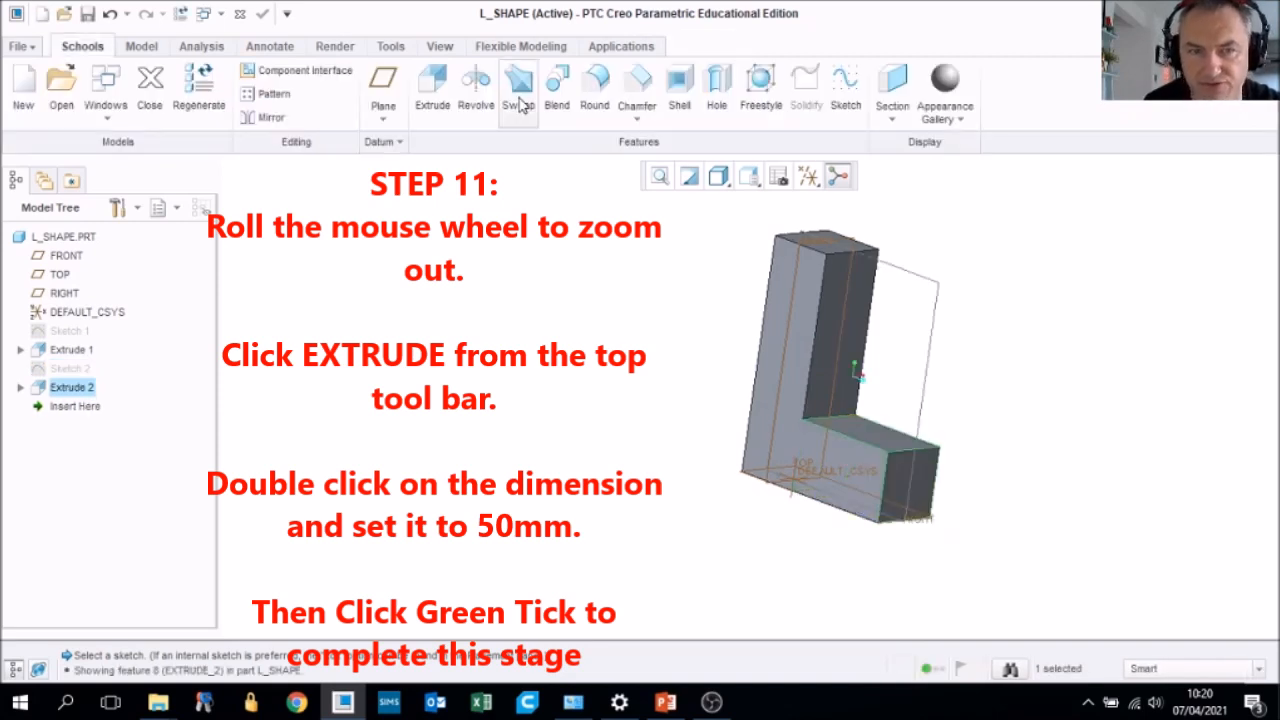
# - Fit the finished L-shape in view and orbit it to an angled 3D view for a screen capture
pyautogui.moveTo(826, 327)
pyautogui.mouseDown(button='middle')
pyautogui.moveTo(850, 370)
pyautogui.moveTo(914, 286)
pyautogui.moveTo(917, 326)
pyautogui.moveTo(826, 335)
pyautogui.moveTo(886, 371)
pyautogui.mouseUp(button='middle')
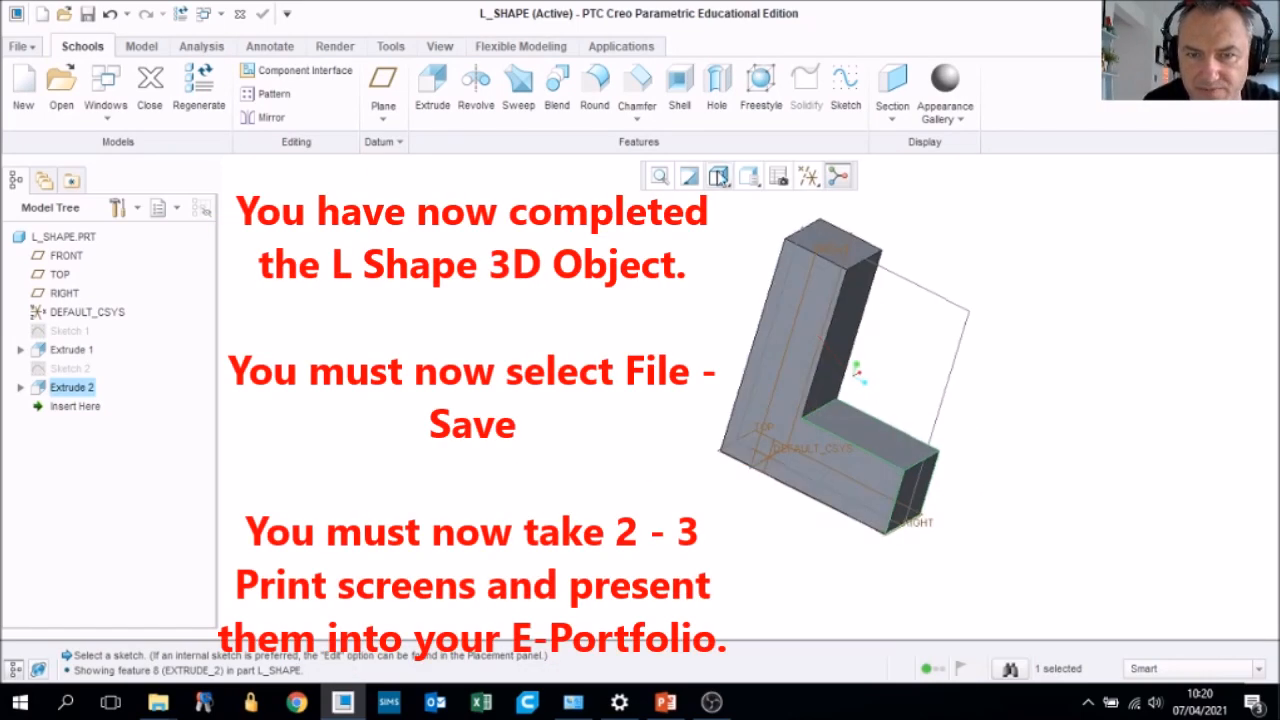
pyautogui.click(660, 175)
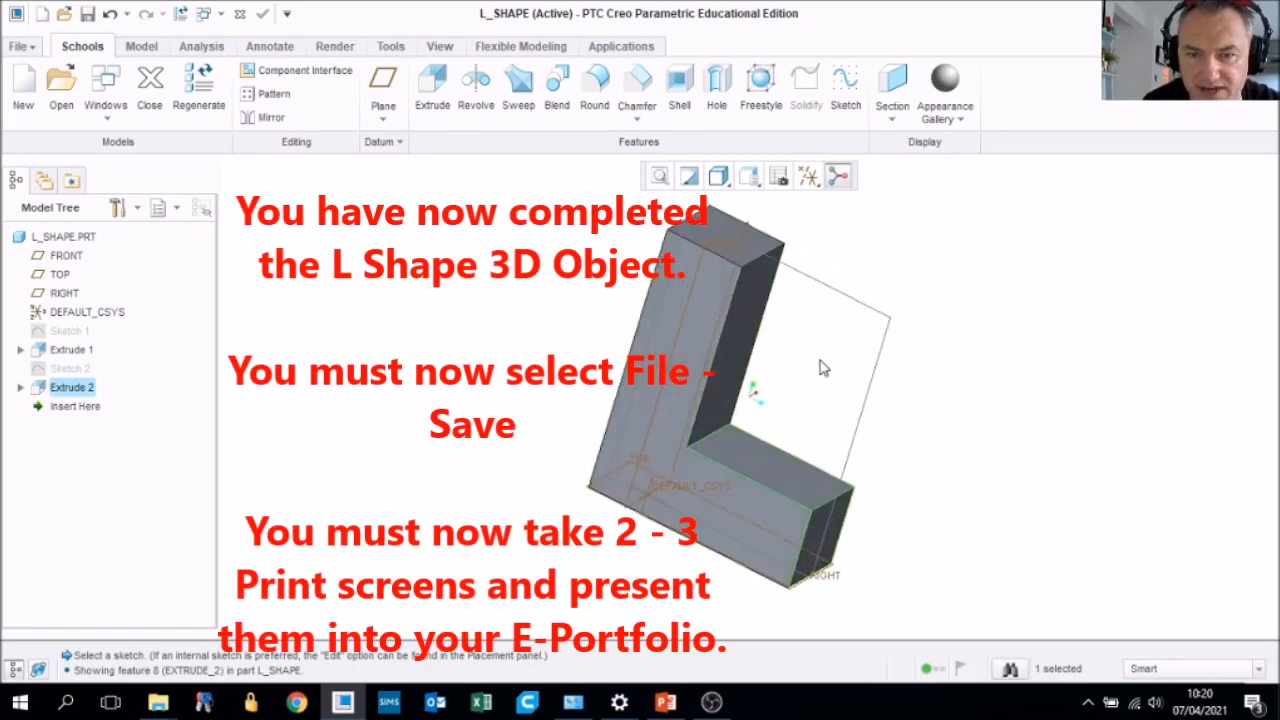
pyautogui.moveTo(788, 359)
pyautogui.mouseDown(button='middle')
pyautogui.moveTo(748, 366)
pyautogui.moveTo(797, 374)
pyautogui.moveTo(771, 386)
pyautogui.moveTo(782, 388)
pyautogui.mouseUp(button='middle')
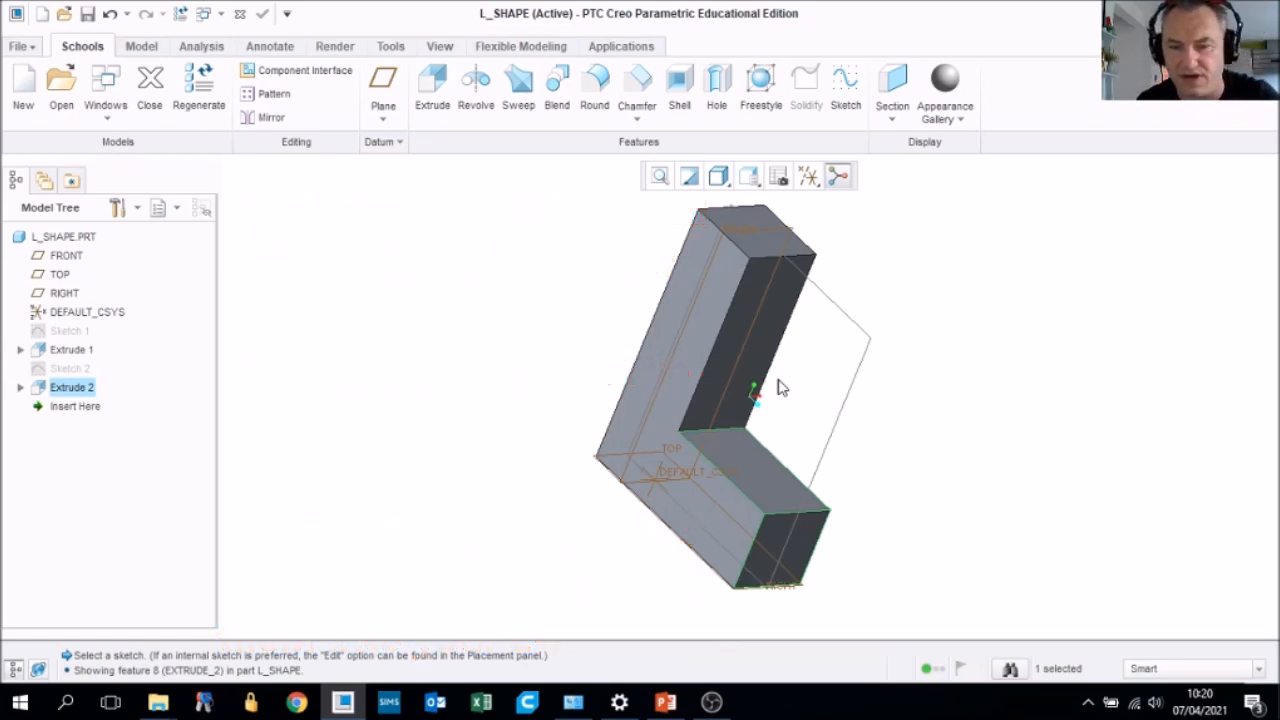
# - Switch to the isometric drawing presentation in PowerPoint and duplicate slide 12 with the letter drawings
pyautogui.click(665, 703)
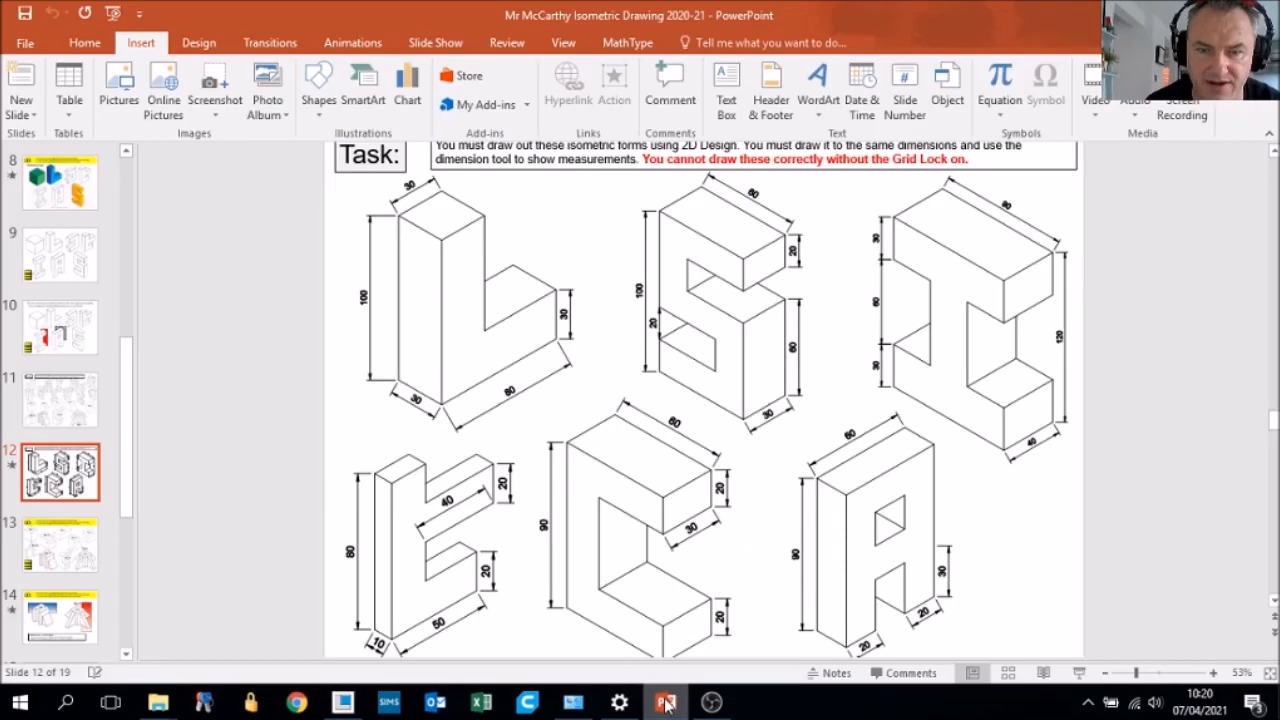
pyautogui.rightClick(57, 483)
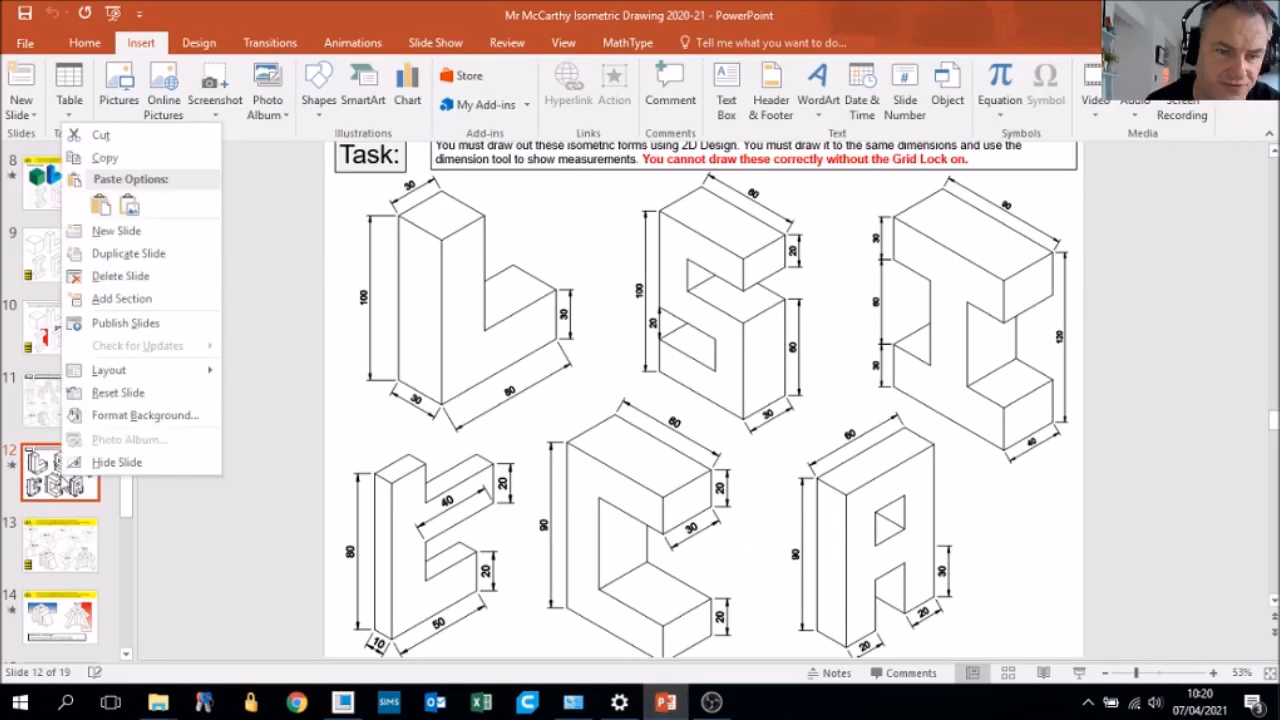
pyautogui.click(122, 253)
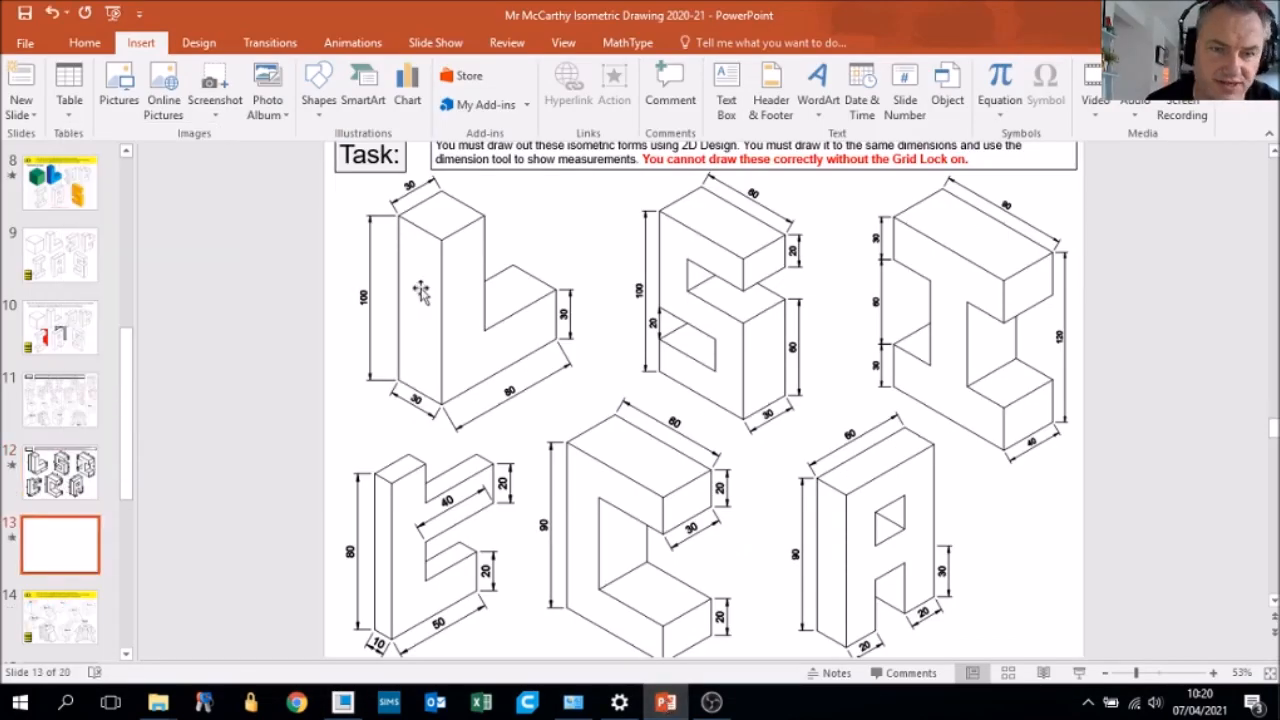
# - Delete the S, I, A, C and E drawings from the duplicated slide, keeping only the dimensioned L
pyautogui.click(423, 289)
pyautogui.click(714, 276)
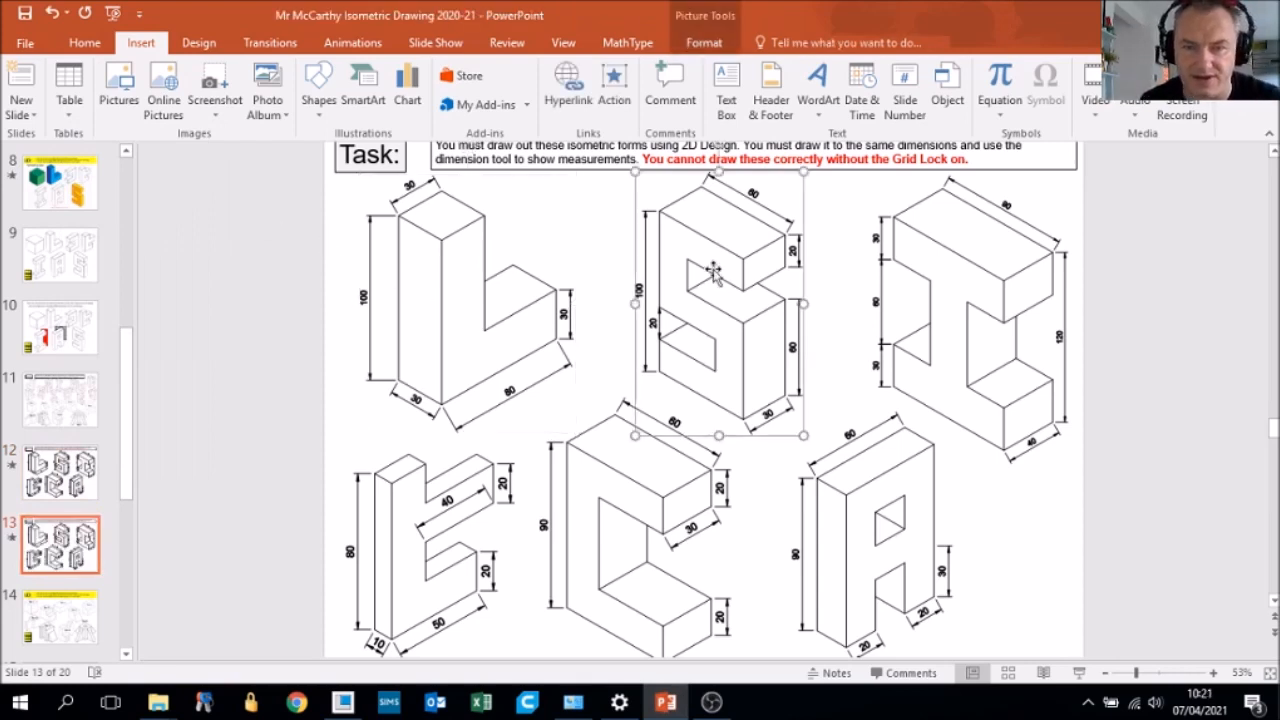
pyautogui.press('Delete')
pyautogui.click(1022, 268)
pyautogui.press('Delete')
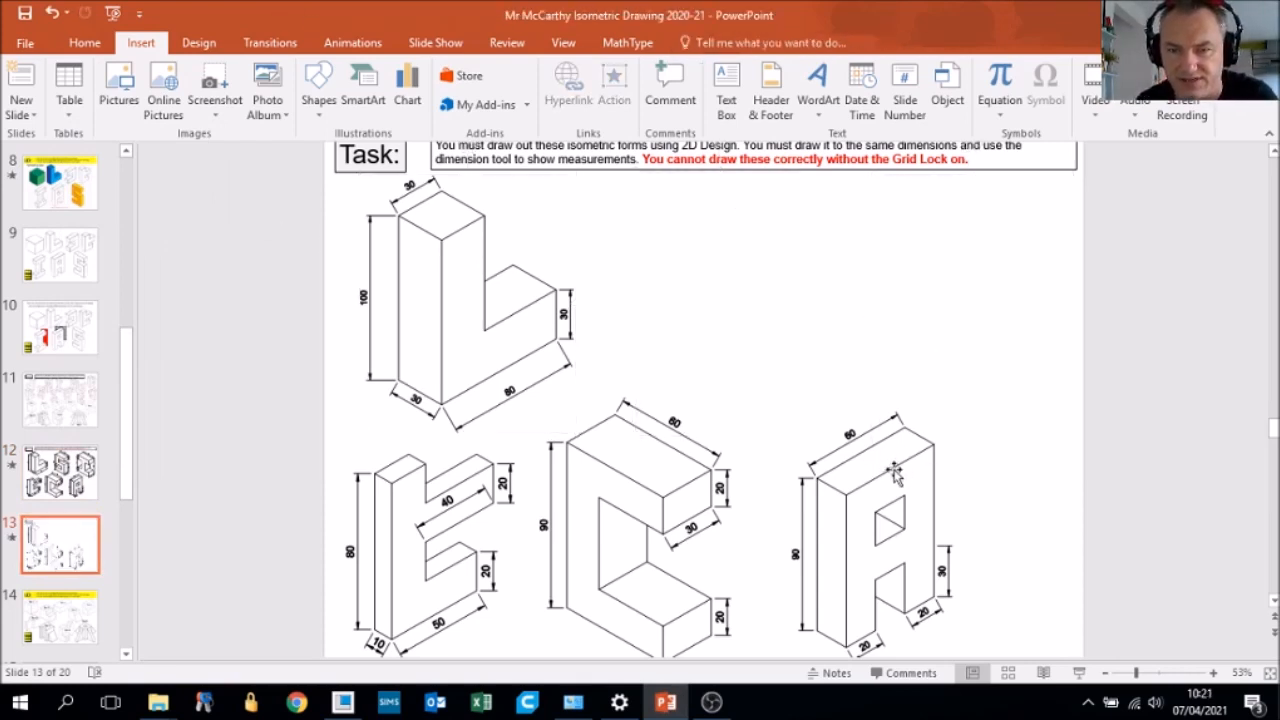
pyautogui.click(878, 520)
pyautogui.press('Delete')
pyautogui.click(693, 485)
pyautogui.press('Delete')
pyautogui.click(440, 515)
pyautogui.press('Delete')
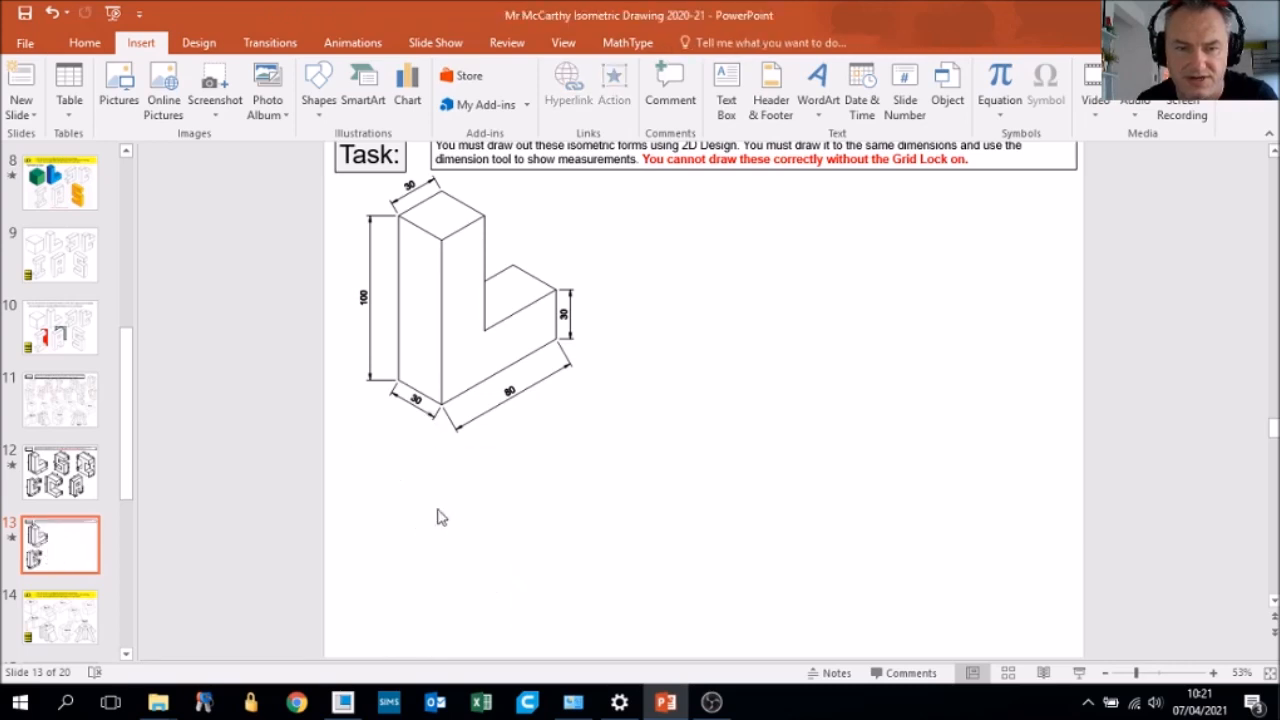
# - Paste the captured screenshot onto the duplicated slide and shift it to the right
pyautogui.hotkey('ctrl', 'v')
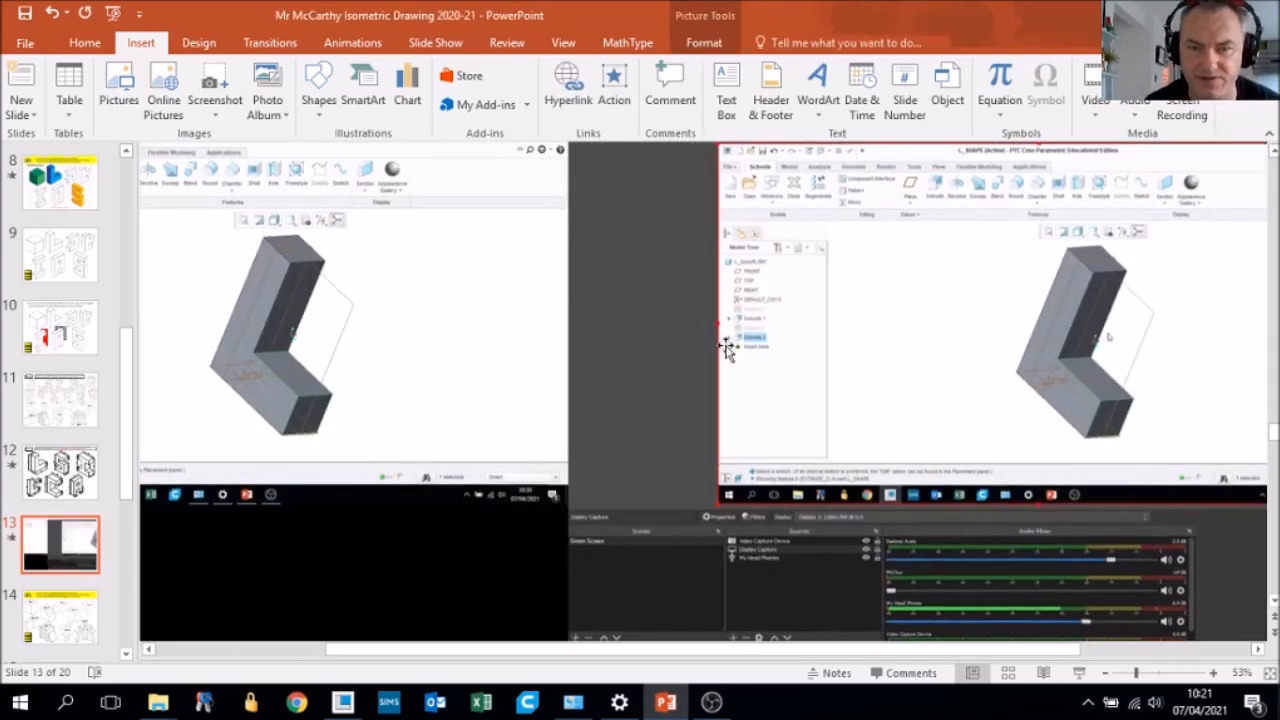
pyautogui.moveTo(468, 355); pyautogui.dragTo(721, 373)
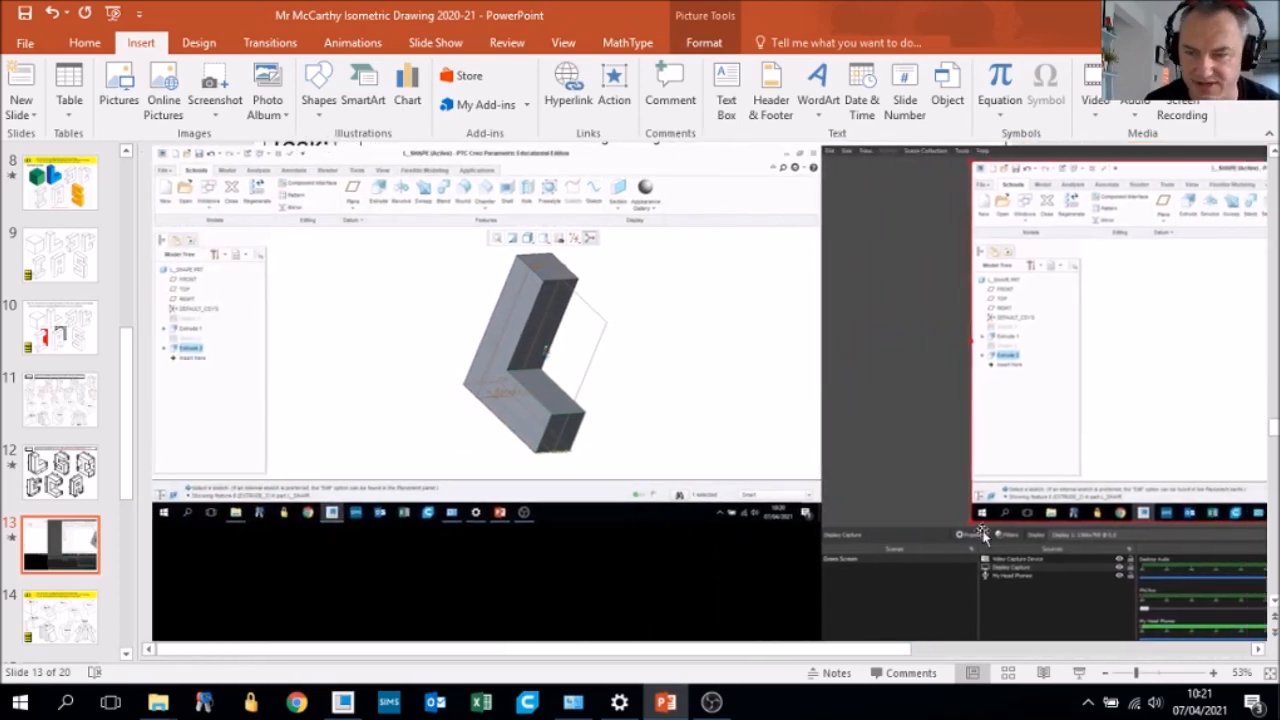
pyautogui.keyDown('ctrl'); pyautogui.scroll(-3, 983, 535); pyautogui.keyUp('ctrl')
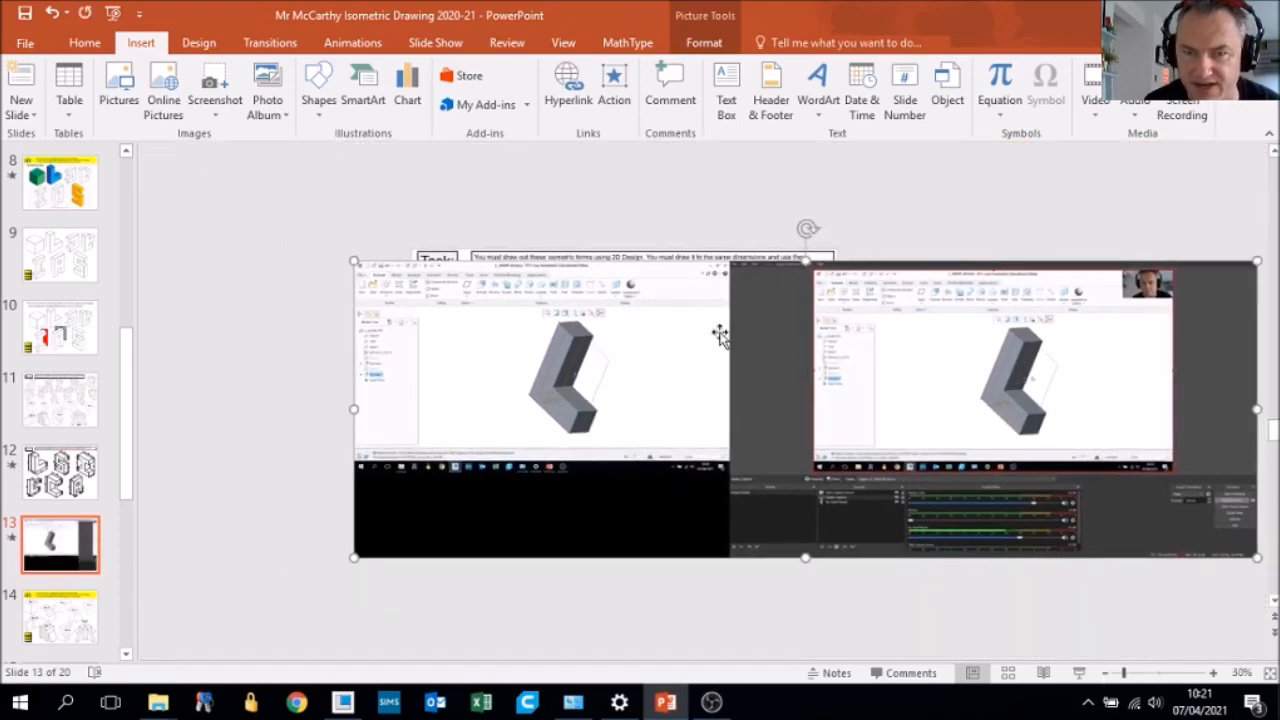
# - Crop the pasted screenshot tightly around its first view of the L-shaped model, about 10.25 cm wide
pyautogui.doubleClick(888, 337)
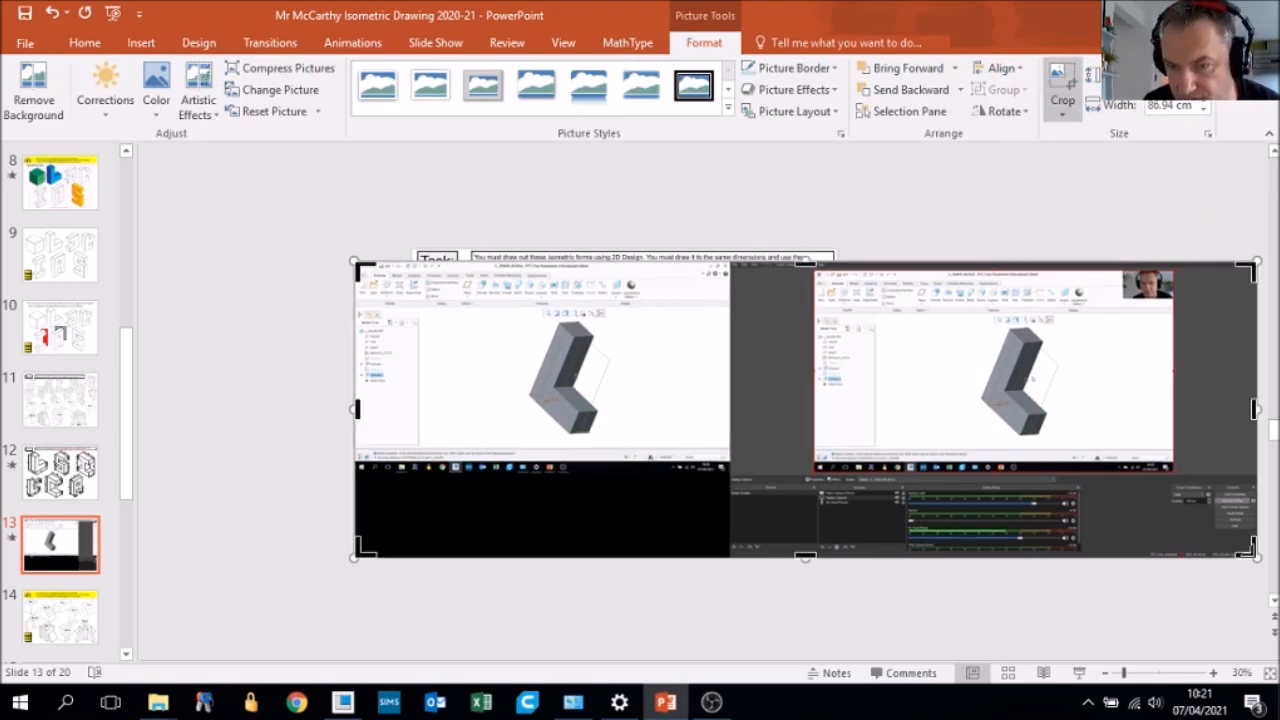
pyautogui.moveTo(1250, 550); pyautogui.dragTo(622, 438)
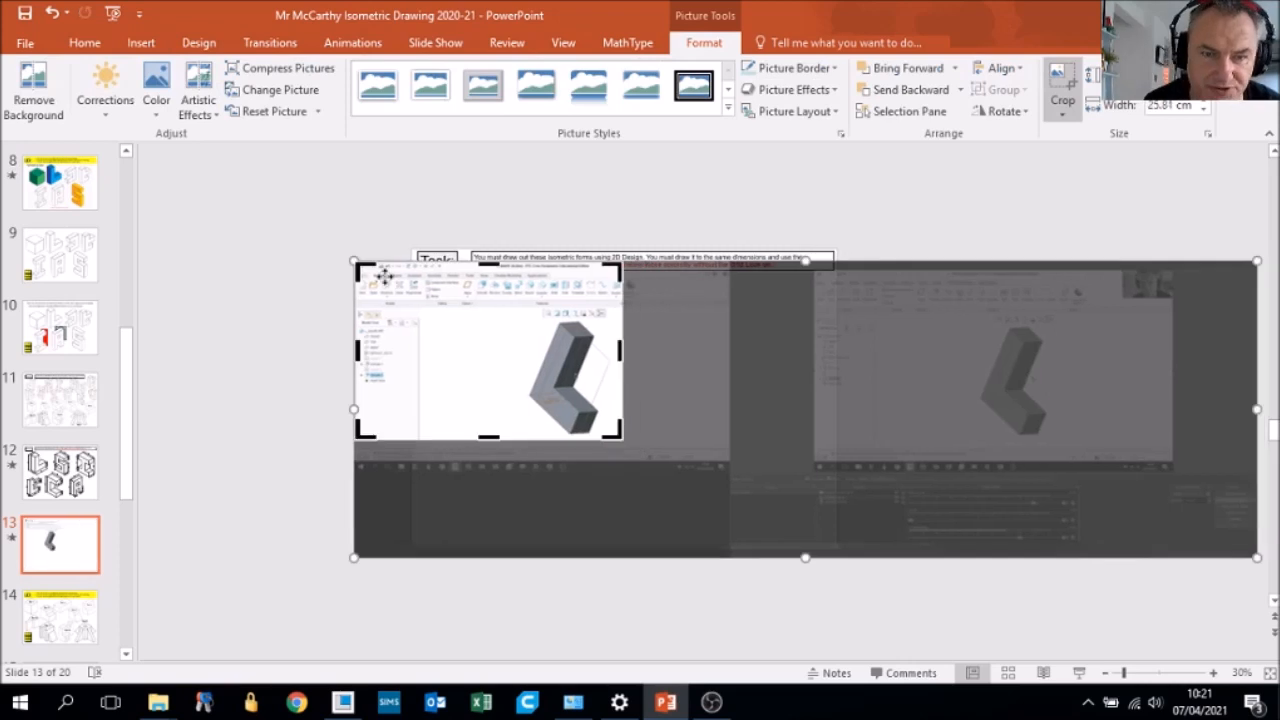
pyautogui.moveTo(358, 266); pyautogui.dragTo(524, 322)
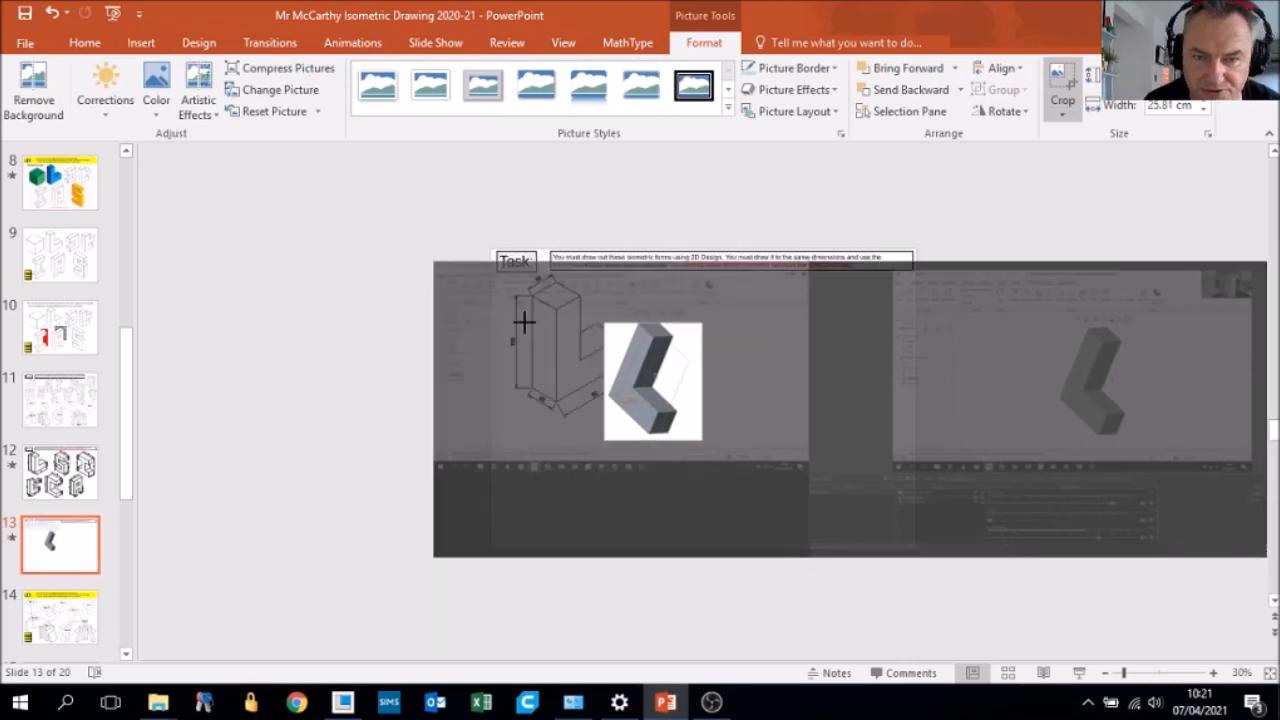
pyautogui.moveTo(604, 323); pyautogui.dragTo(594, 318)
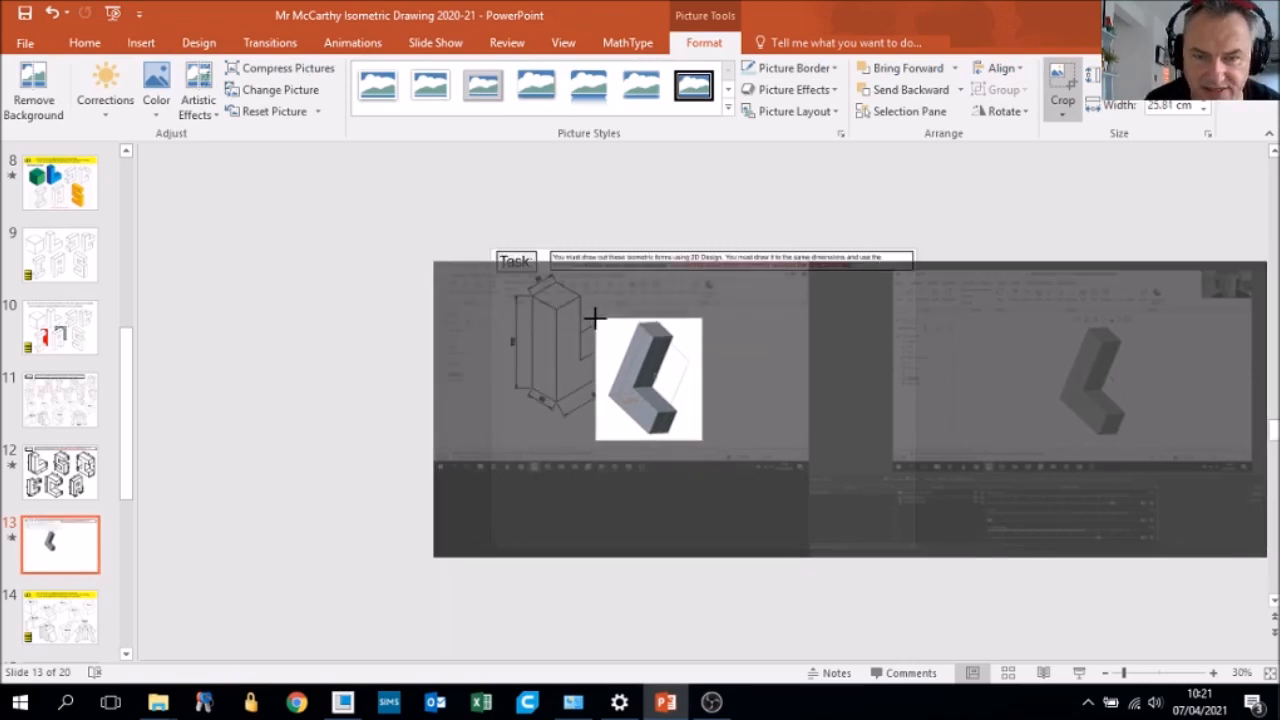
pyautogui.click(410, 217)
# - Place the cropped picture beside the dimensioned L drawing and shrink it to about 6.08 cm wide
pyautogui.click(687, 370)
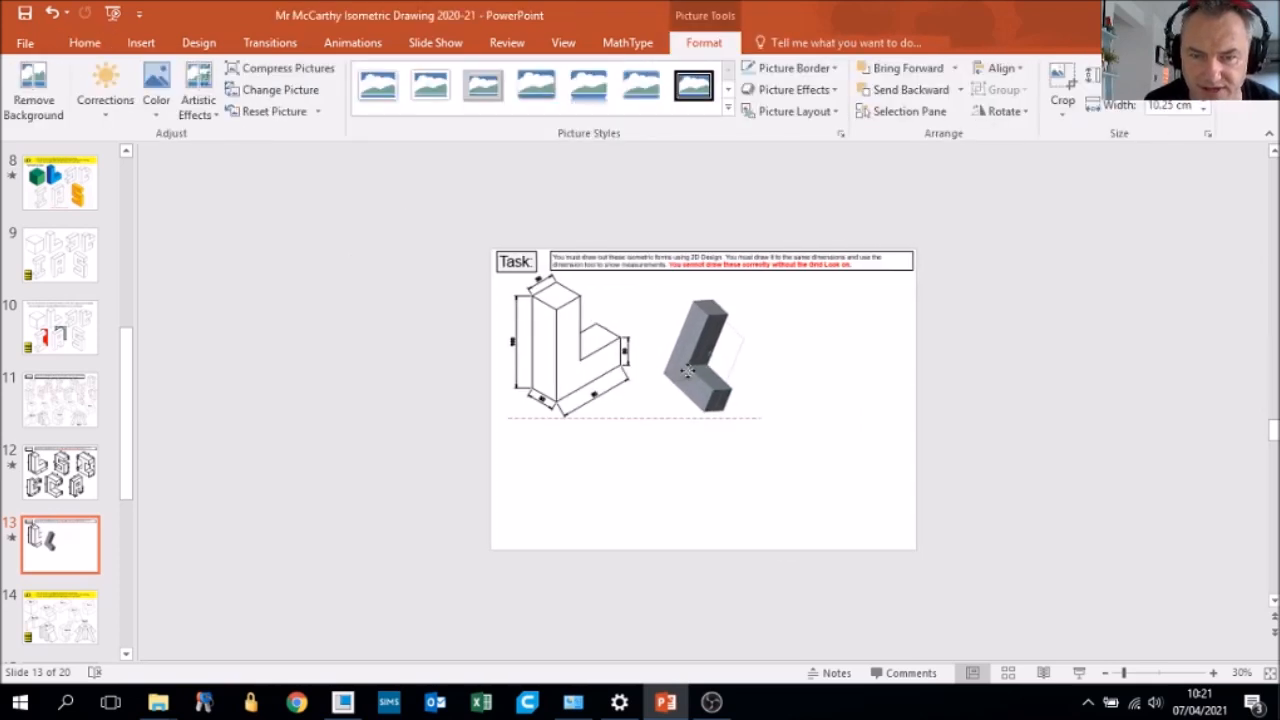
pyautogui.moveTo(752, 280); pyautogui.dragTo(676, 323)
pyautogui.click(752, 400)
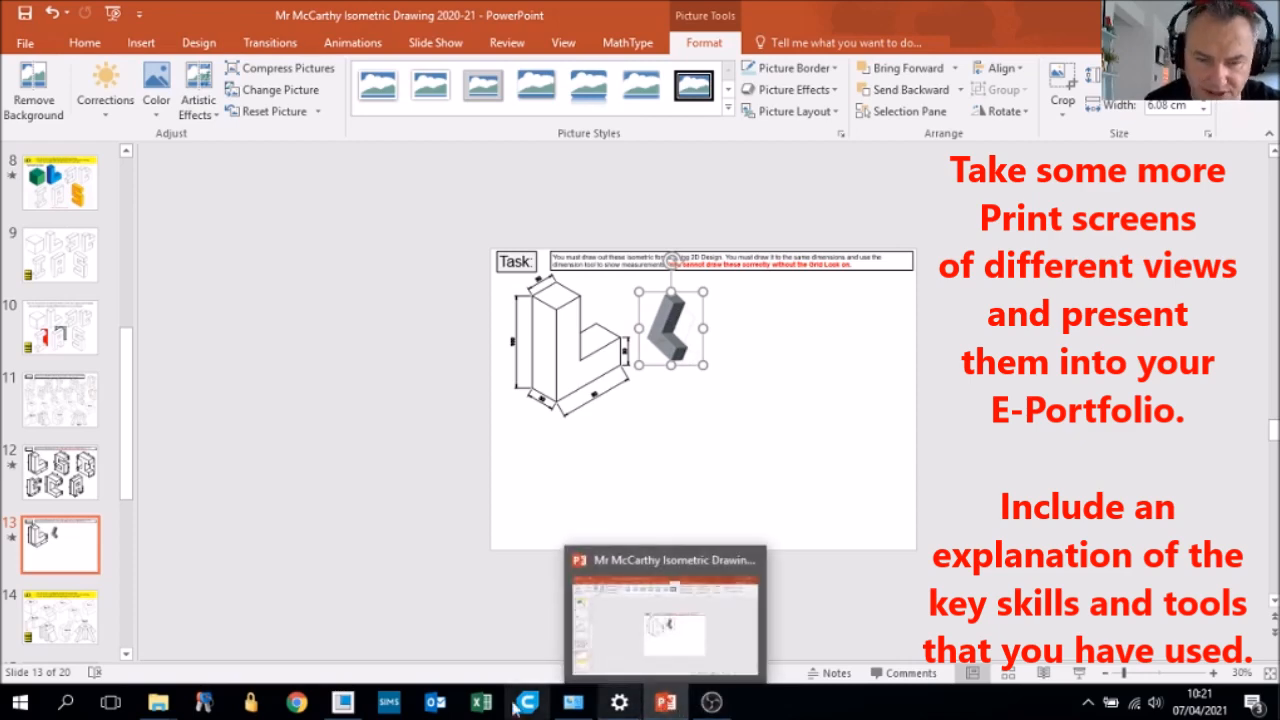
# - Switch back to Creo Parametric and orbit the L-shaped part to view it upright from different angles
pyautogui.click(342, 702)
pyautogui.moveTo(843, 393); pyautogui.dragTo(846, 478, button='middle')
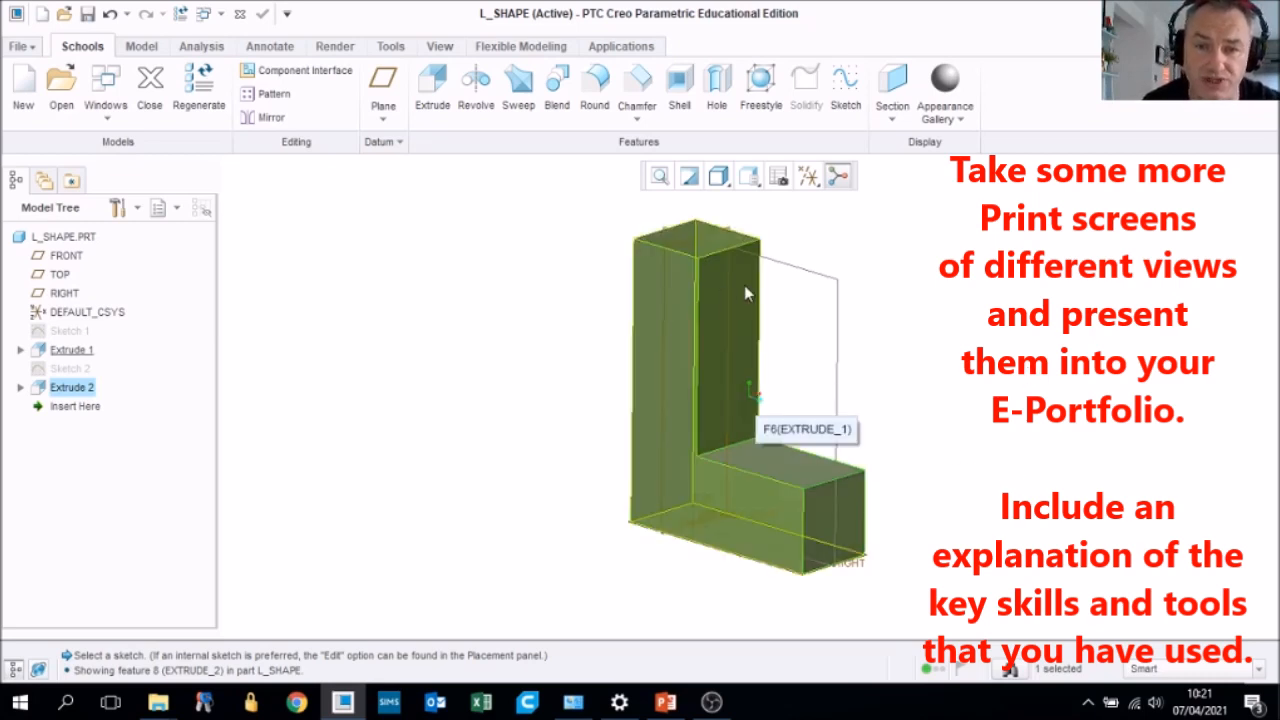
pyautogui.moveTo(797, 360)
pyautogui.mouseDown(button='middle')
pyautogui.moveTo(809, 331)
pyautogui.moveTo(780, 354)
pyautogui.moveTo(808, 353)
pyautogui.mouseUp(button='middle')
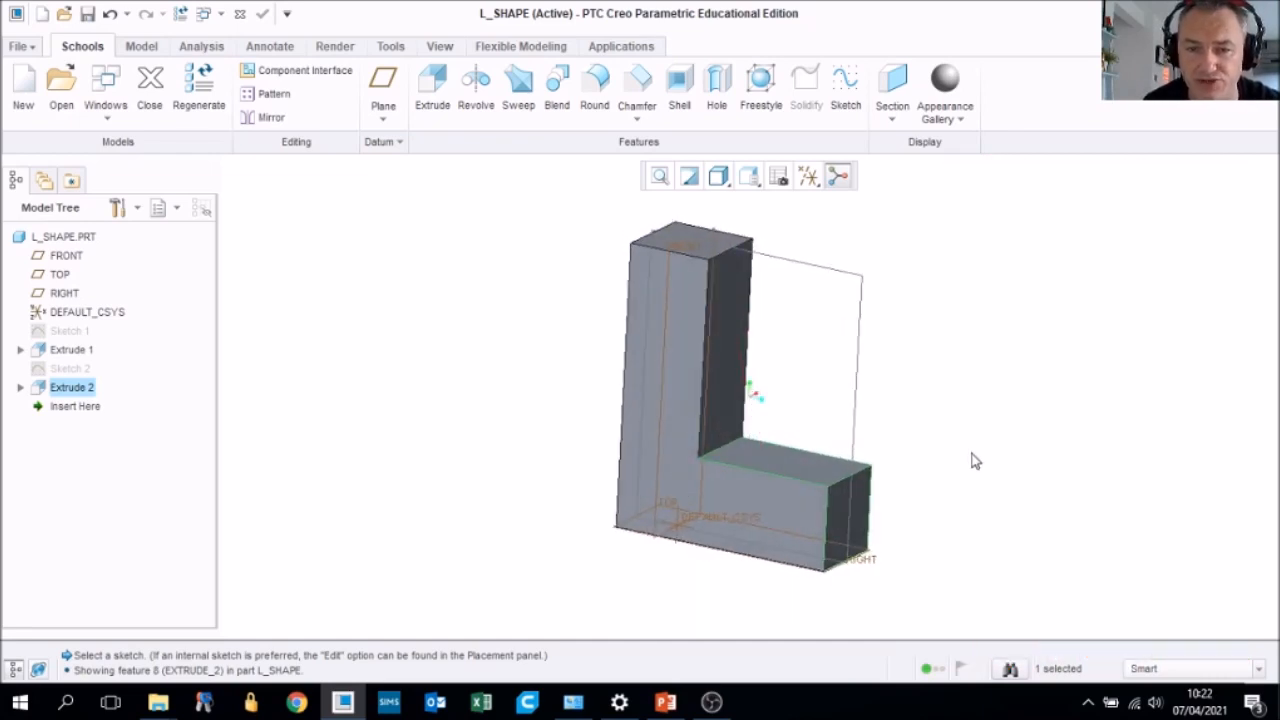
pyautogui.moveTo(699, 341); pyautogui.dragTo(709, 357, button='middle')
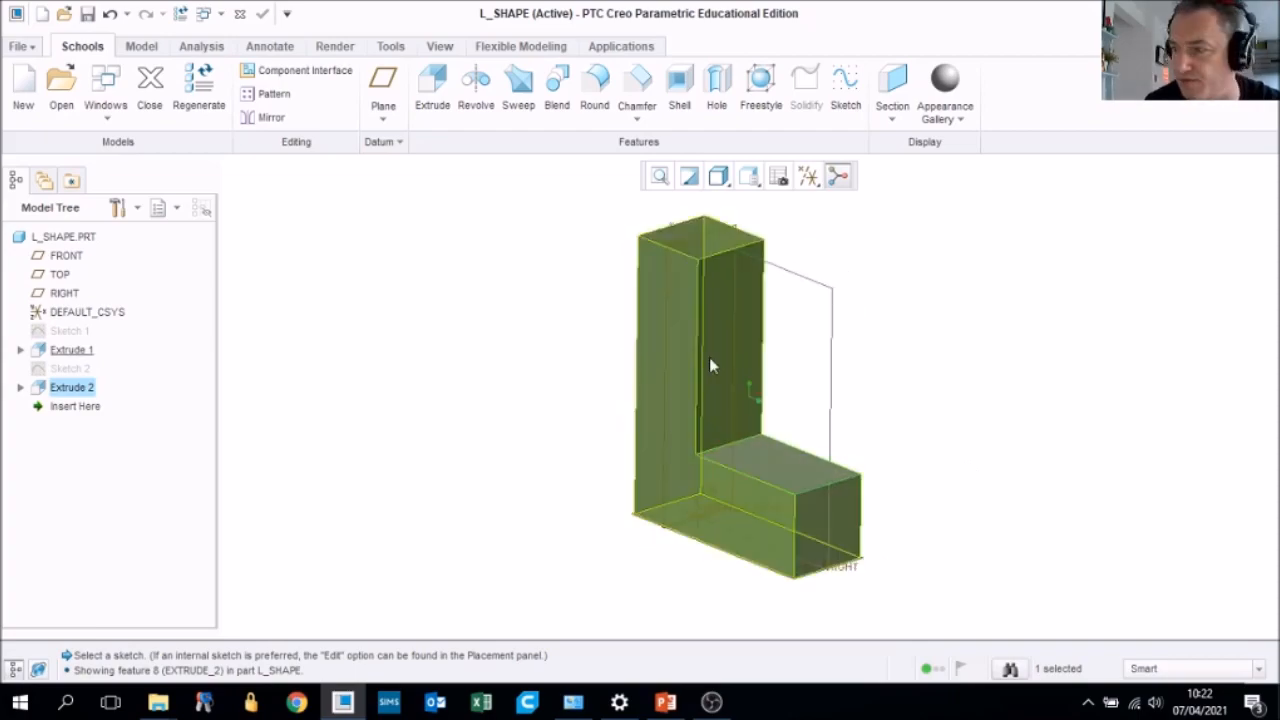